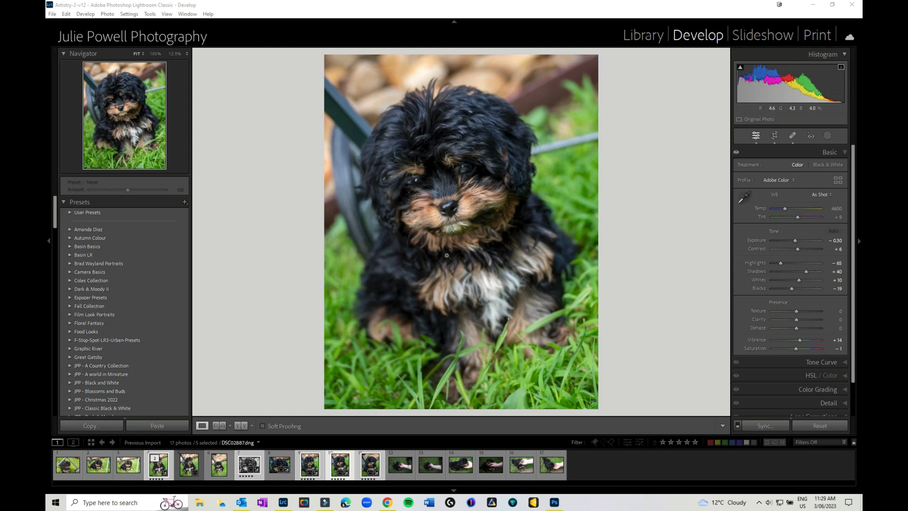
Step: Switch to Photoshop, where the puppy photo DSC02887.dng is open
{"action": "right_click", "coordinate": [470, 205]}
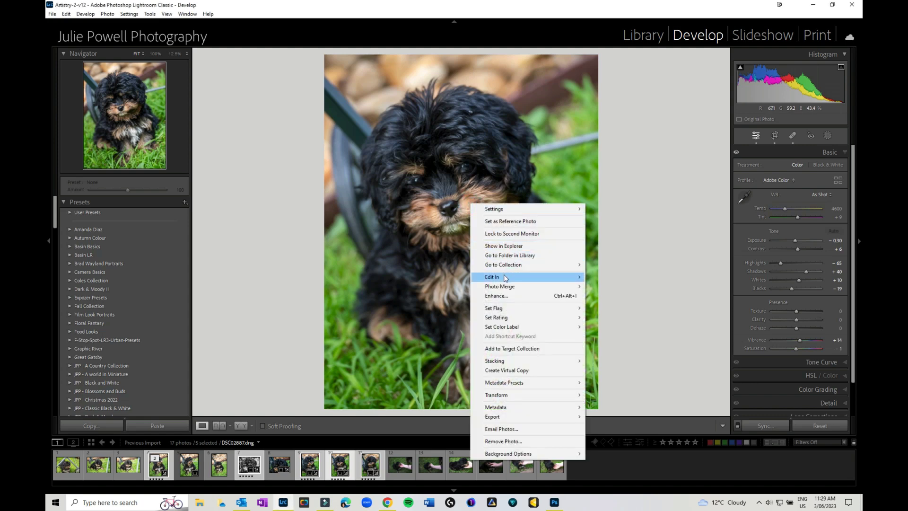
{"action": "mouse_move", "coordinate": [505, 278]}
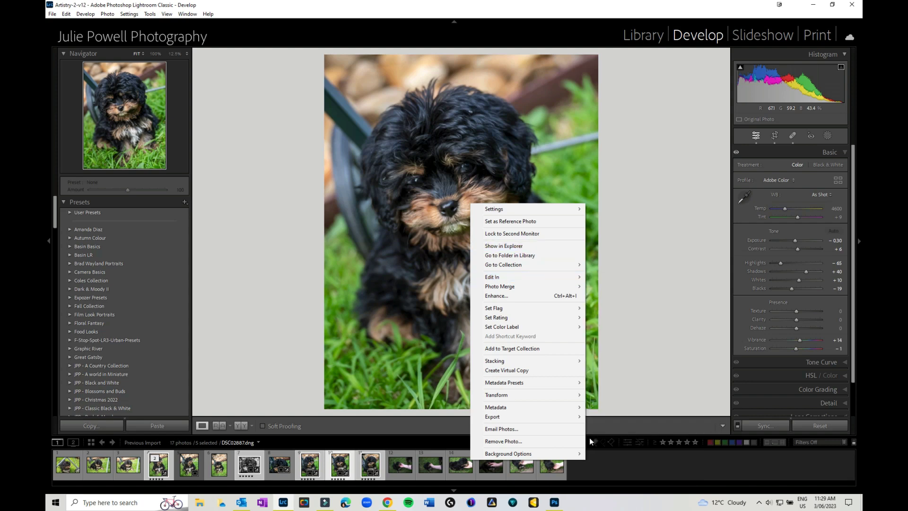
{"action": "left_click", "coordinate": [555, 501]}
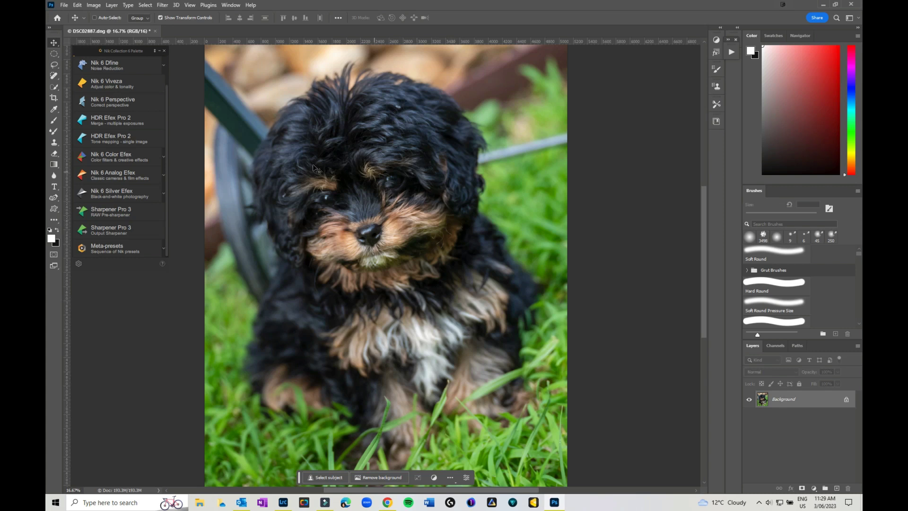
Step: Look over the Nik Collection plugins and open the puppy photo in Nik 6 Silver Efex
{"action": "scroll", "coordinate": [128, 125], "scroll_direction": "up", "scroll_amount": 1}
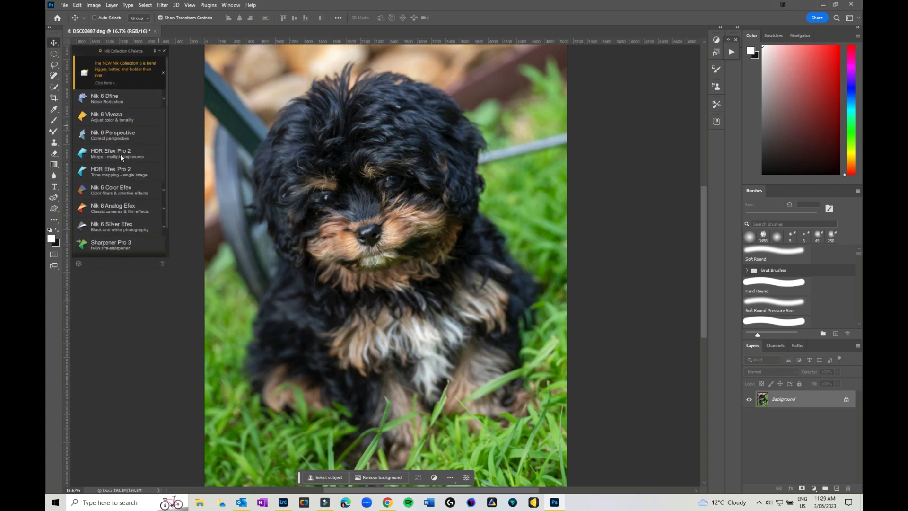
{"action": "scroll", "coordinate": [142, 174], "scroll_direction": "down", "scroll_amount": 1}
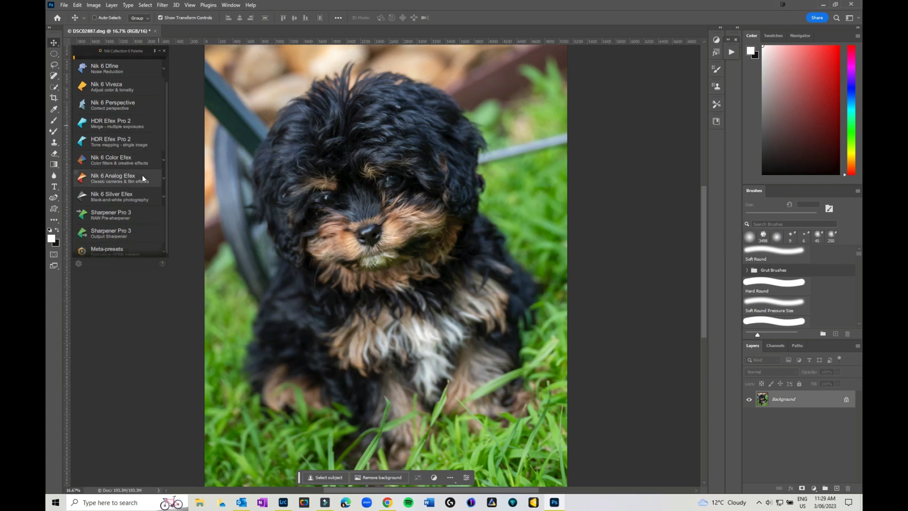
{"action": "scroll", "coordinate": [132, 161], "scroll_direction": "up", "scroll_amount": 1}
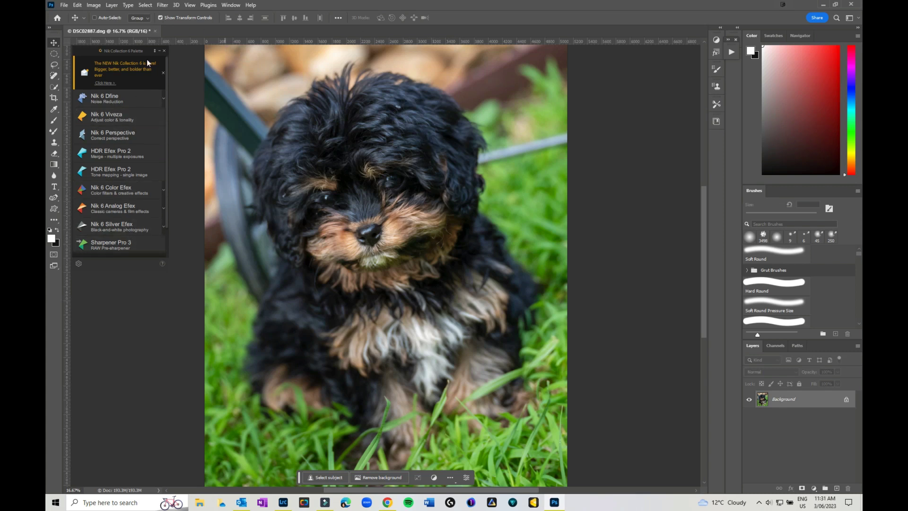
{"action": "left_click", "coordinate": [162, 5]}
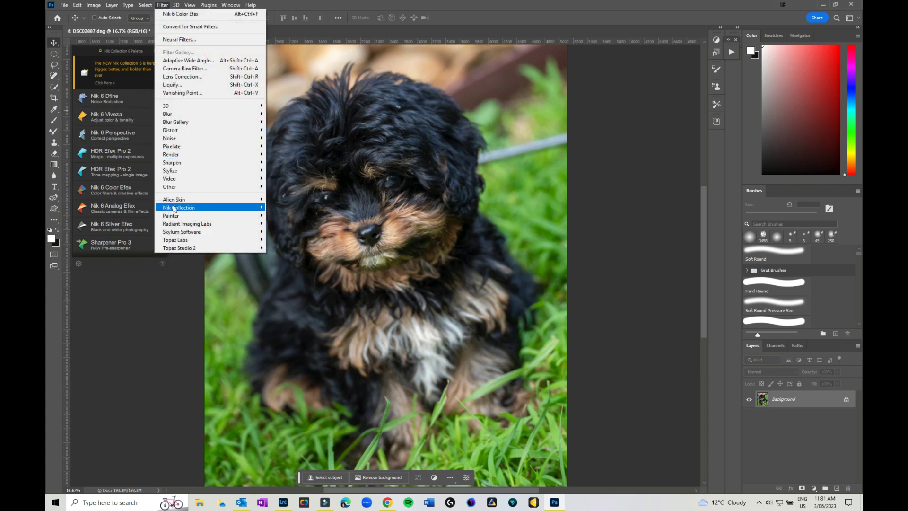
{"action": "mouse_move", "coordinate": [174, 208]}
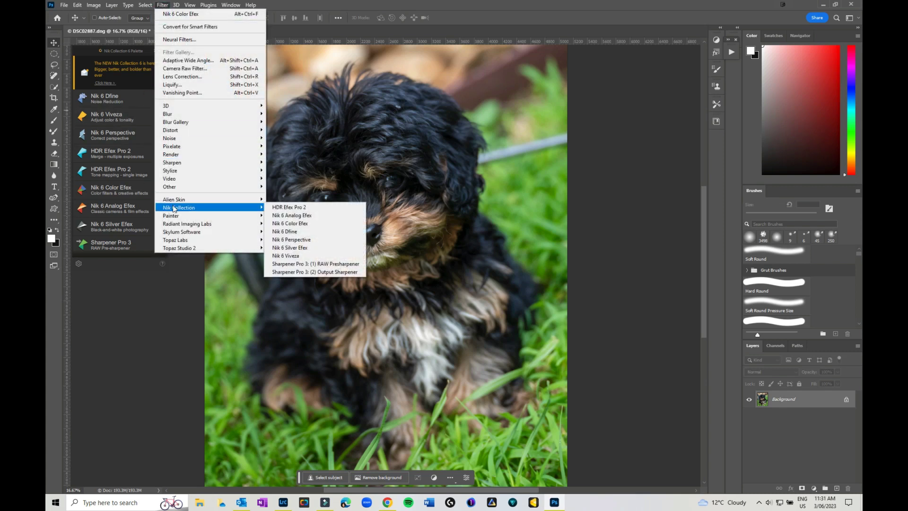
{"action": "left_click", "coordinate": [305, 248]}
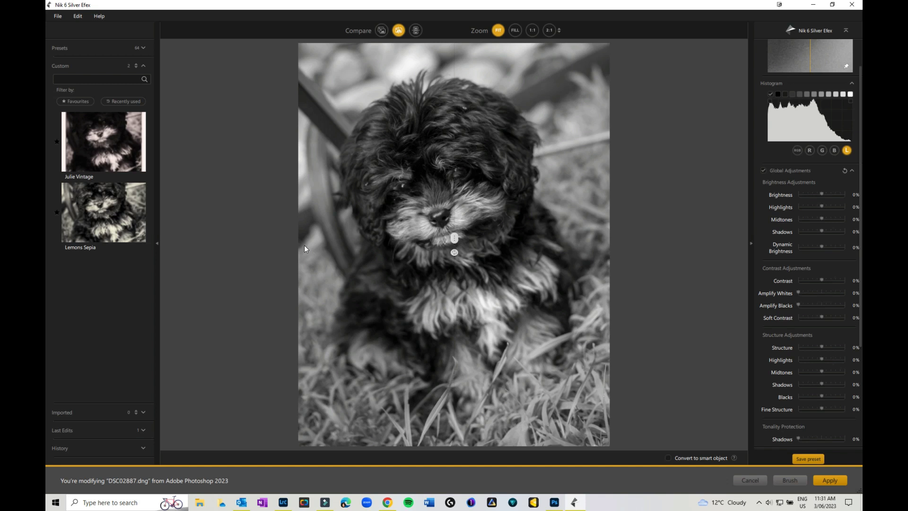
Step: Apply the Classic Portrait - Angelic & Faded preset from the 25th Anniversary presets to the photo
{"action": "left_click", "coordinate": [143, 49]}
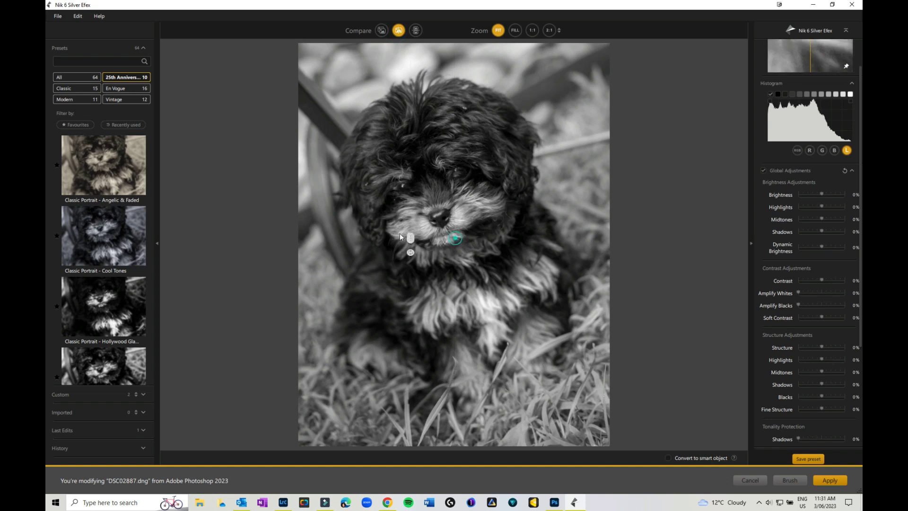
{"action": "left_click_drag", "start_coordinate": [454, 237], "coordinate": [358, 238]}
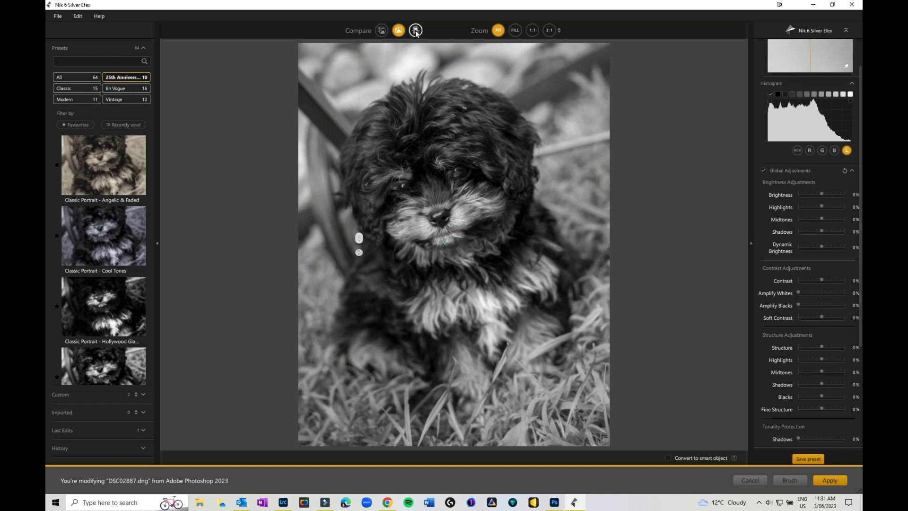
{"action": "left_click", "coordinate": [114, 161]}
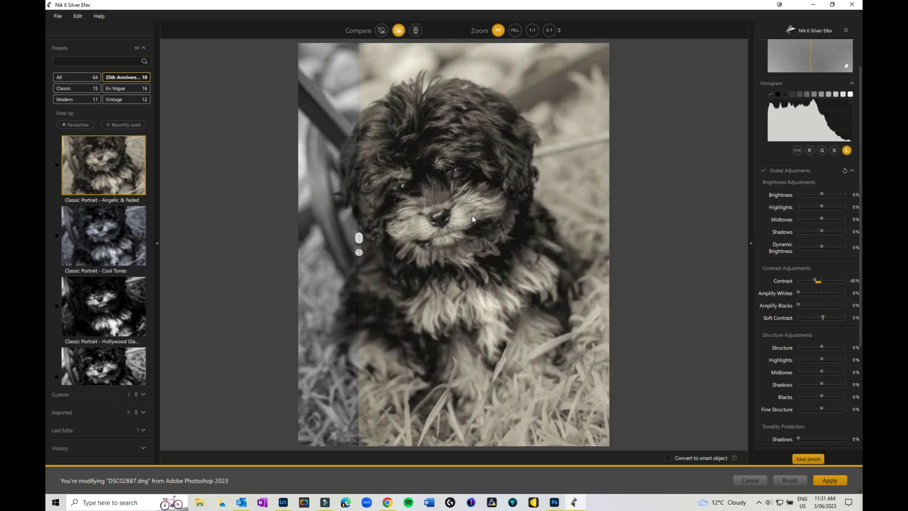
Step: Compare the photo before and after the preset in the double, single-image and split views, moving the split divider across the puppy
{"action": "left_click", "coordinate": [415, 30]}
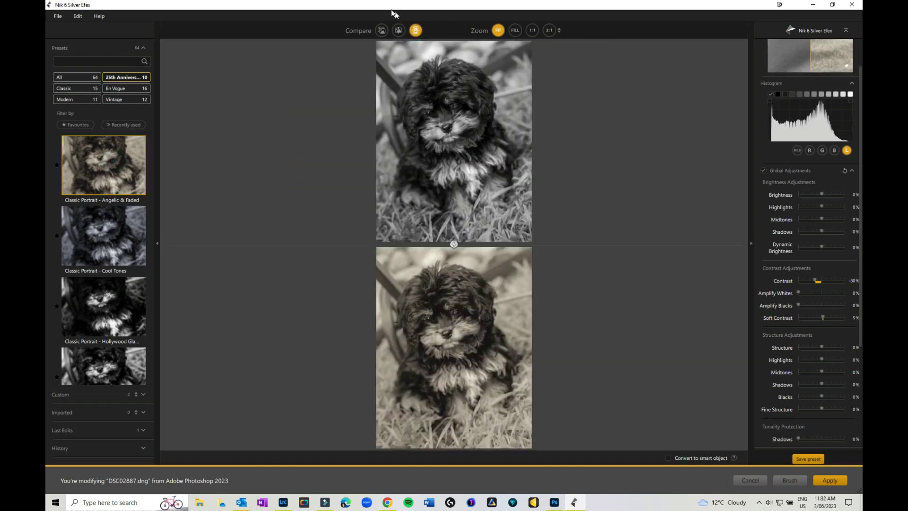
{"action": "left_click", "coordinate": [382, 30]}
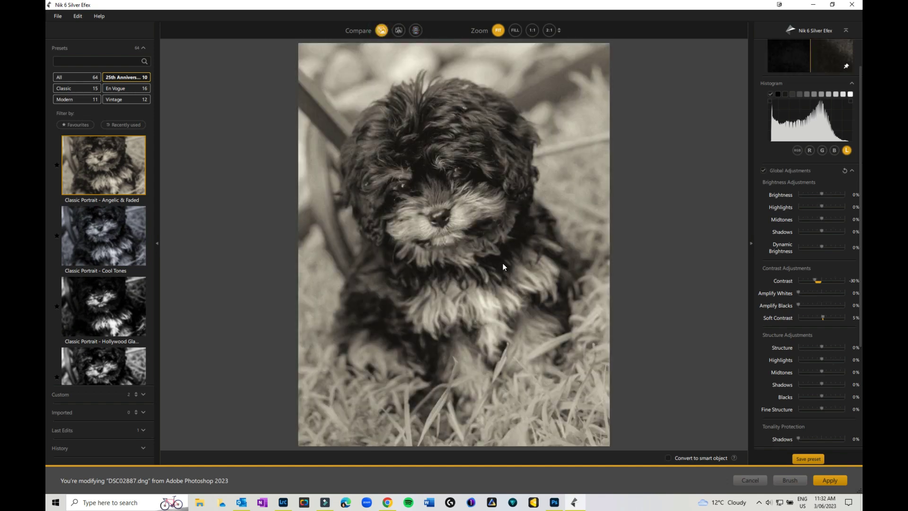
{"action": "left_click", "coordinate": [373, 115]}
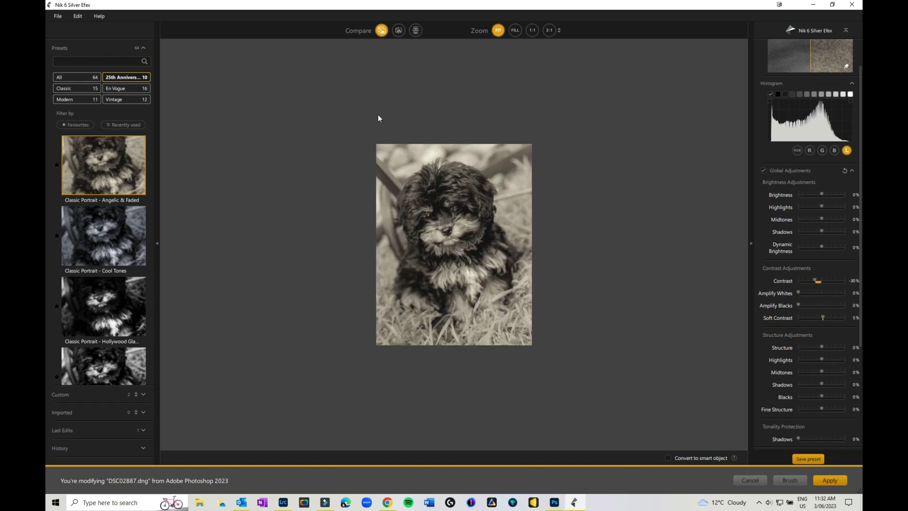
{"action": "left_click", "coordinate": [378, 117]}
{"action": "left_click", "coordinate": [412, 149]}
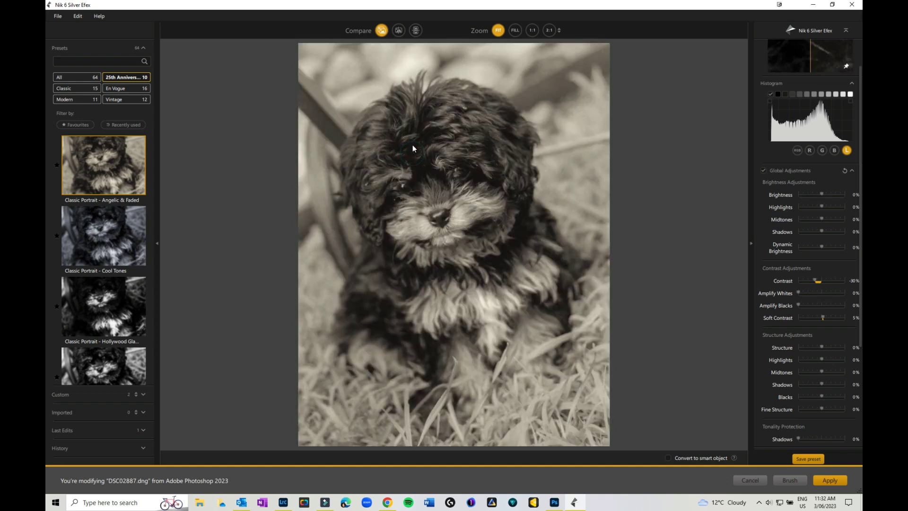
{"action": "left_click", "coordinate": [399, 30]}
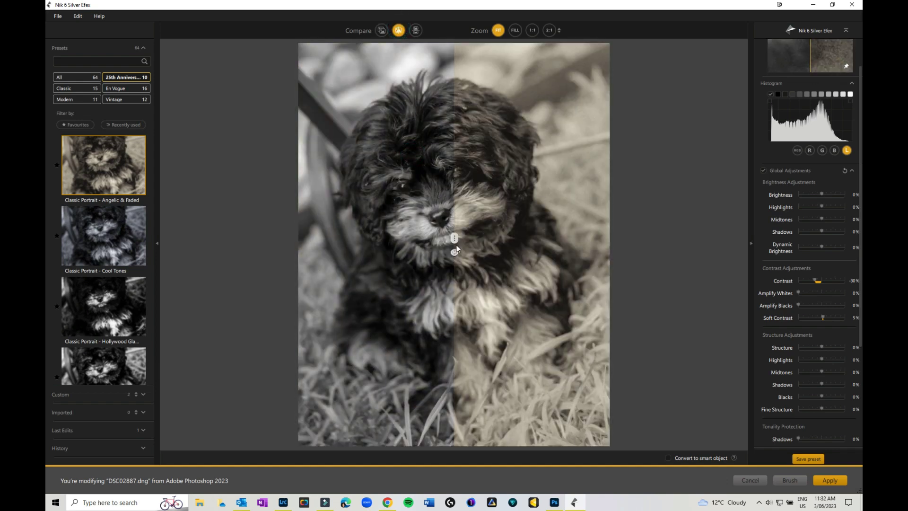
{"action": "left_click_drag", "start_coordinate": [455, 238], "coordinate": [398, 166]}
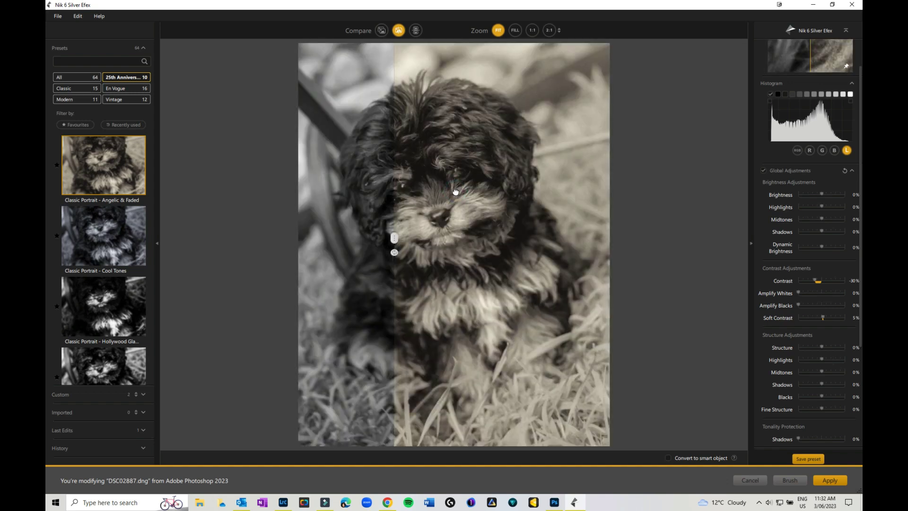
{"action": "left_click", "coordinate": [455, 190]}
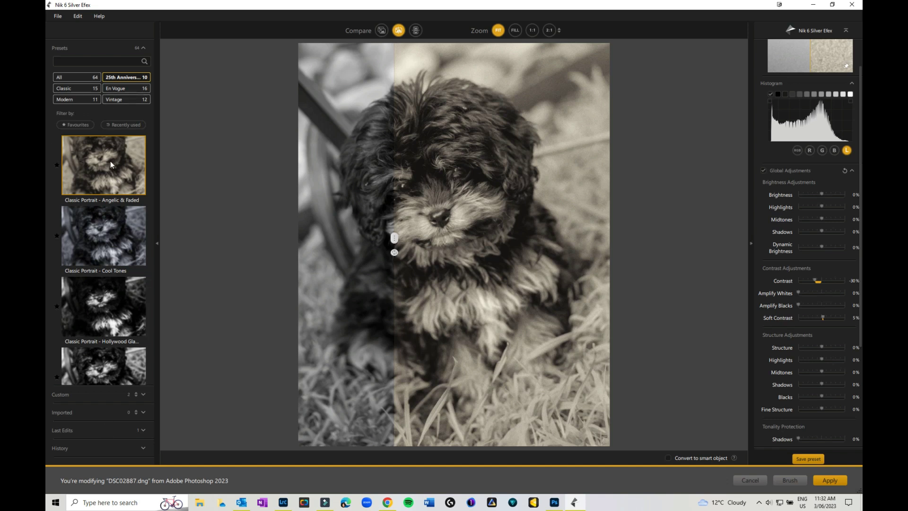
Step: Show all presets and apply 006 High Structure (smooth) to the photo
{"action": "left_click", "coordinate": [78, 77]}
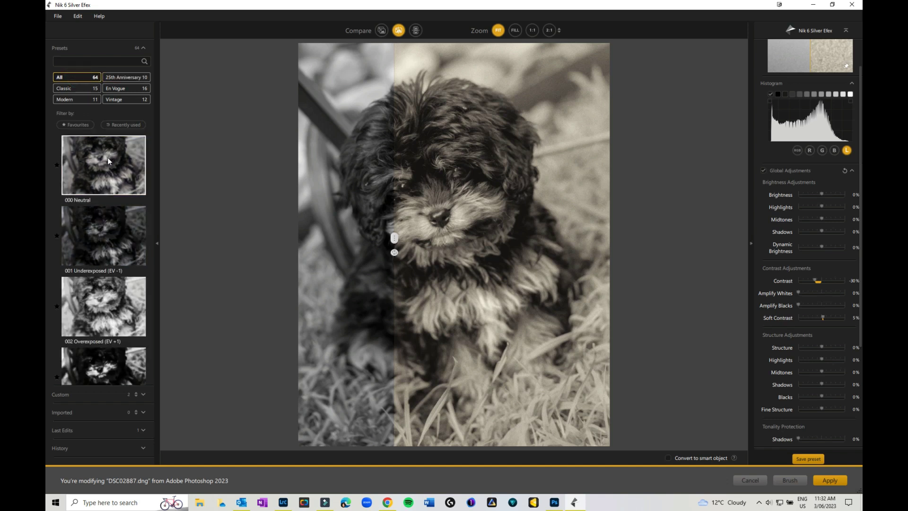
{"action": "scroll", "coordinate": [107, 158], "scroll_direction": "down", "scroll_amount": 3}
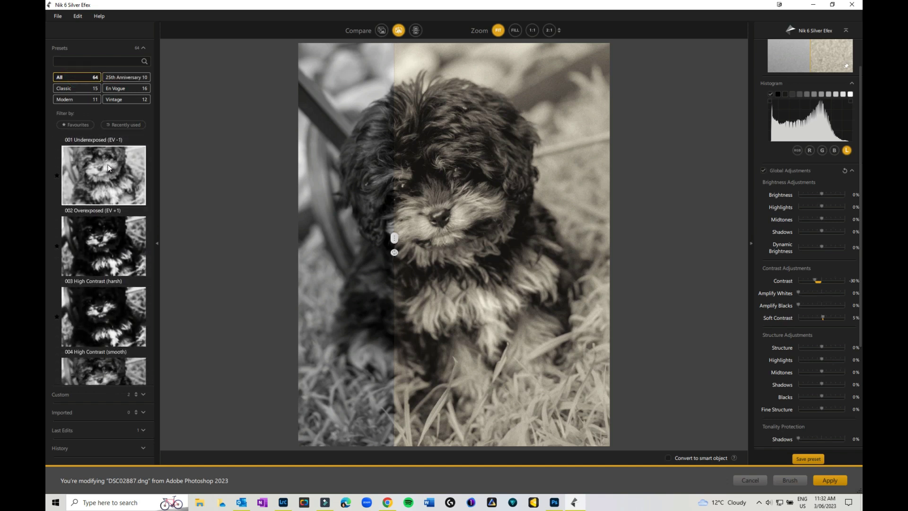
{"action": "scroll", "coordinate": [108, 167], "scroll_direction": "down", "scroll_amount": 6}
{"action": "left_click", "coordinate": [114, 219]}
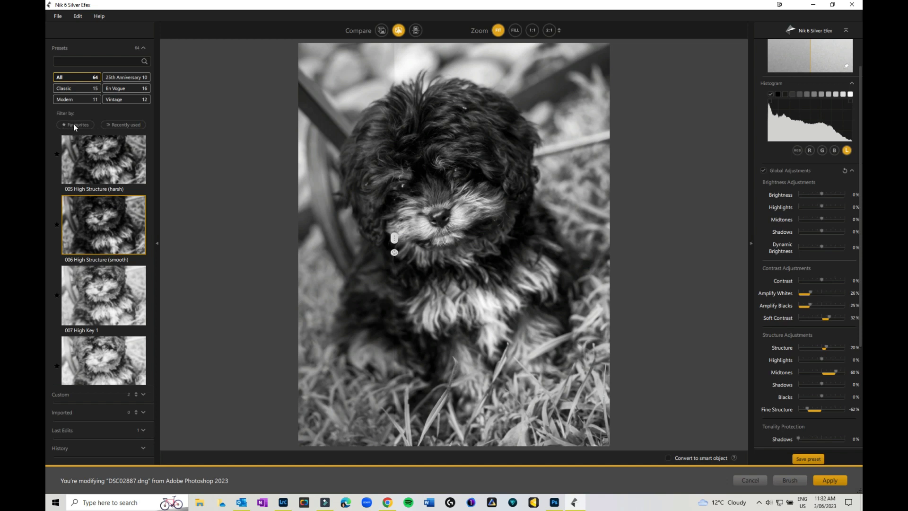
Step: Look through the remaining presets in the full list and in the Vintage and En Vogue categories
{"action": "scroll", "coordinate": [113, 285], "scroll_direction": "down", "scroll_amount": 2}
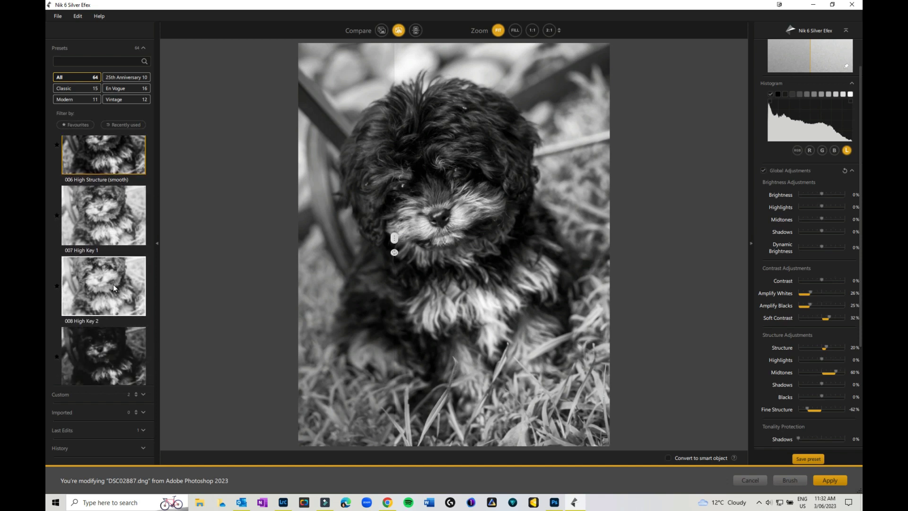
{"action": "scroll", "coordinate": [113, 285], "scroll_direction": "down", "scroll_amount": 10}
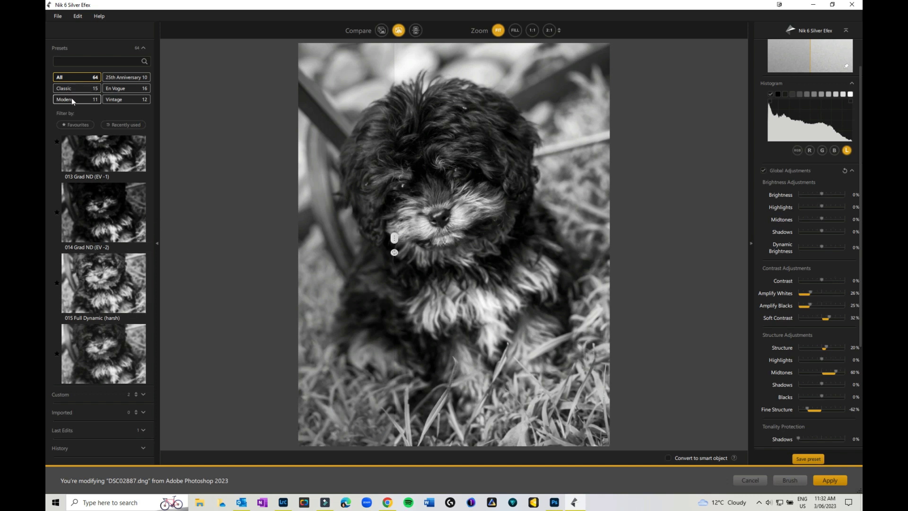
{"action": "left_click", "coordinate": [117, 101]}
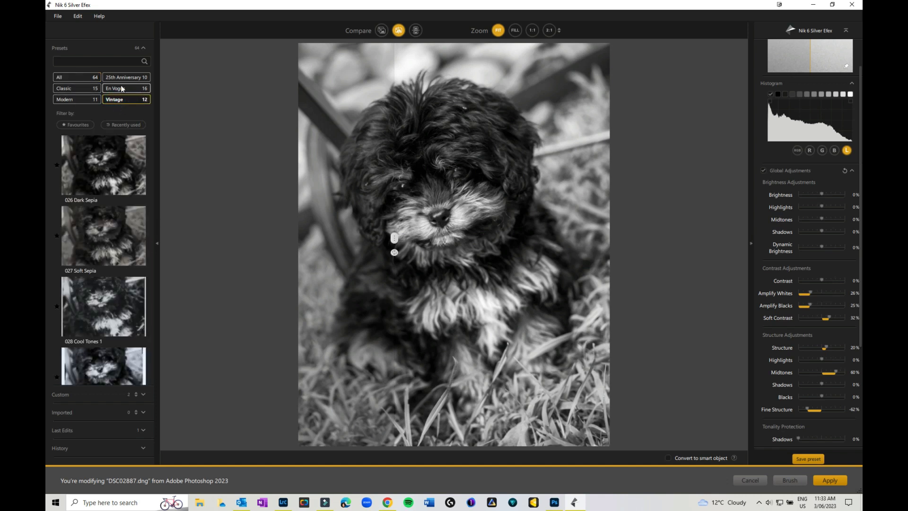
{"action": "left_click", "coordinate": [121, 88]}
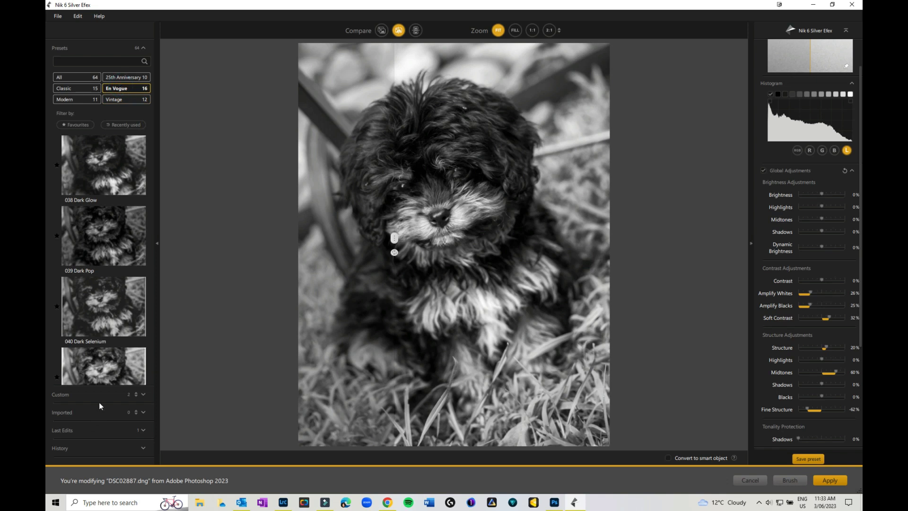
Step: Apply the custom vintage preset with the white border and move the split divider to reveal the effect on the whole photo
{"action": "left_click", "coordinate": [113, 395]}
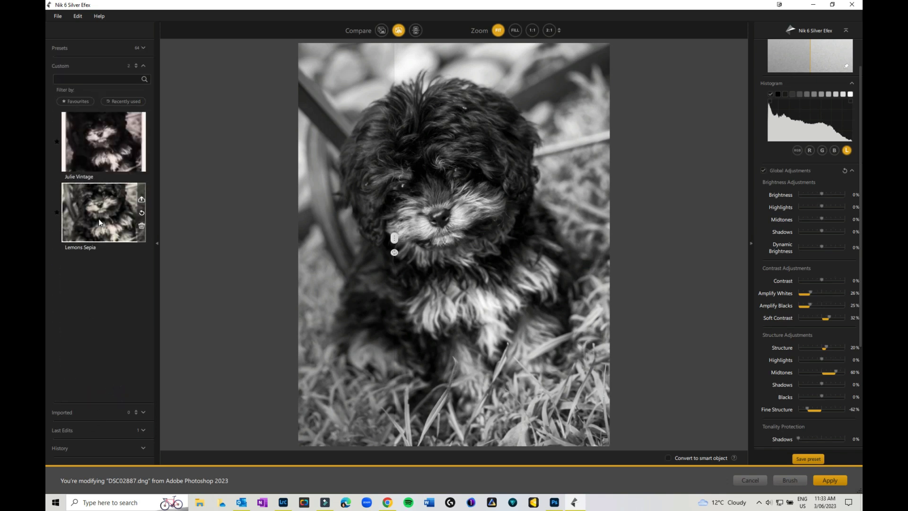
{"action": "left_click", "coordinate": [78, 138]}
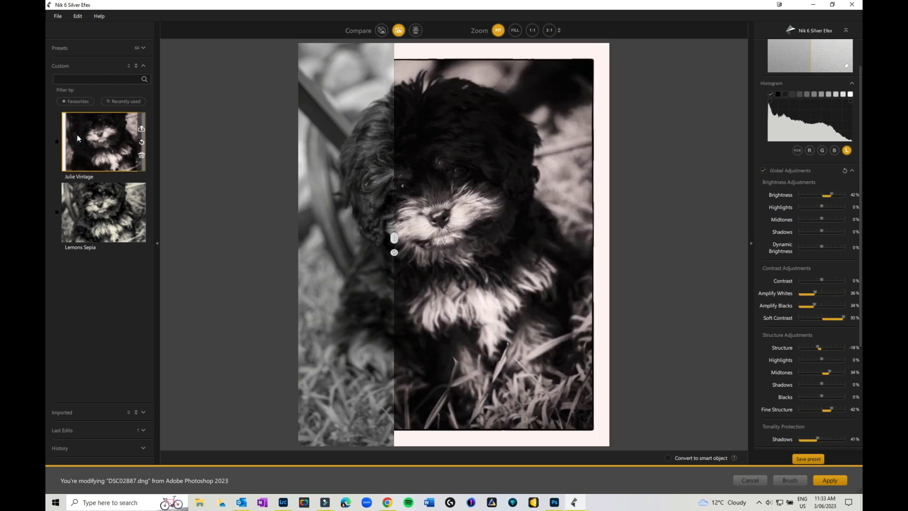
{"action": "left_click_drag", "start_coordinate": [394, 238], "coordinate": [270, 230]}
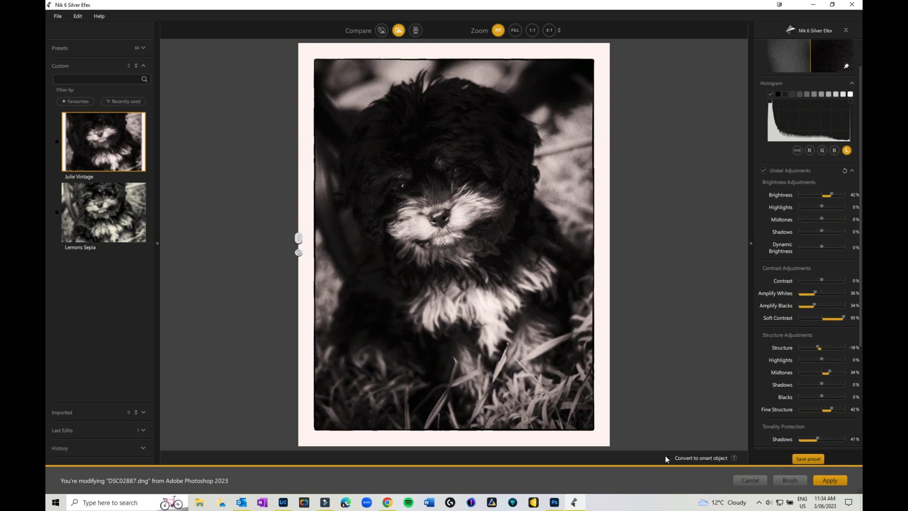
Step: Examine the loupe, preview the histogram's tonal zones on the photo and view the red, green and blue channel histograms
{"action": "scroll", "coordinate": [821, 220], "scroll_direction": "up", "scroll_amount": 2}
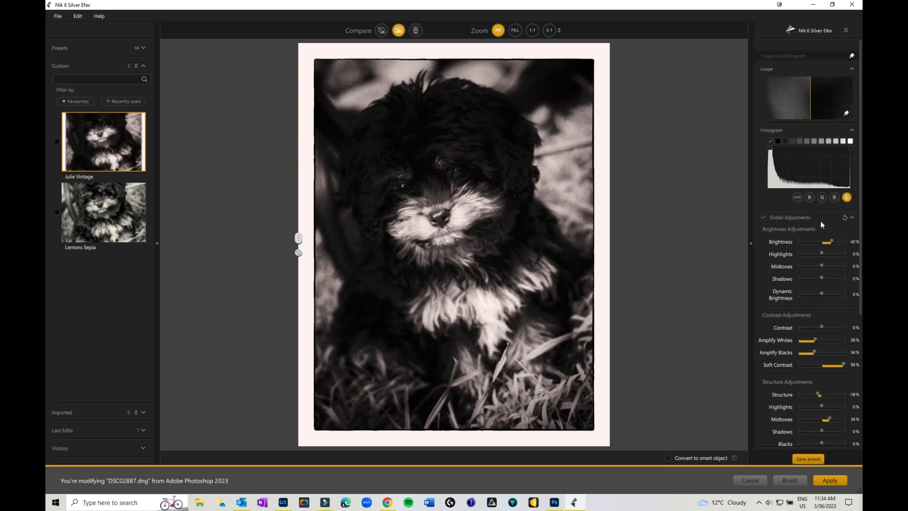
{"action": "left_click", "coordinate": [784, 89]}
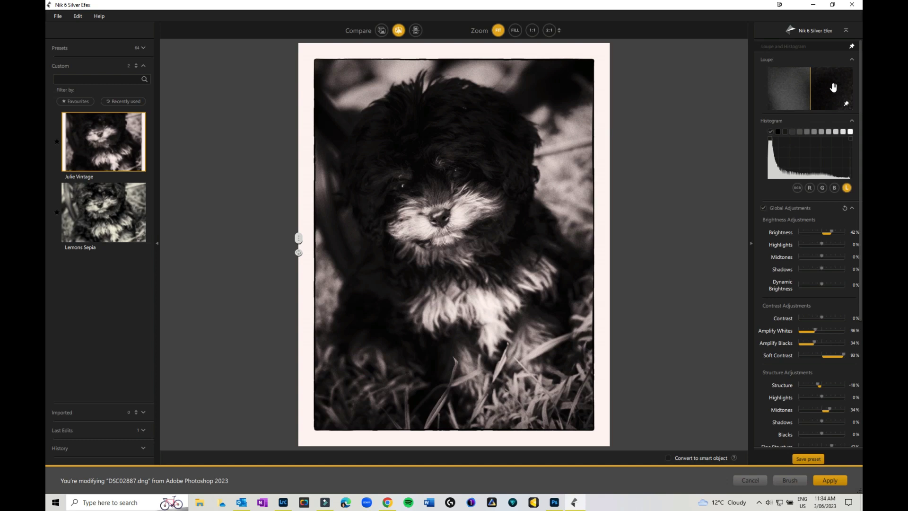
{"action": "mouse_move", "coordinate": [786, 134]}
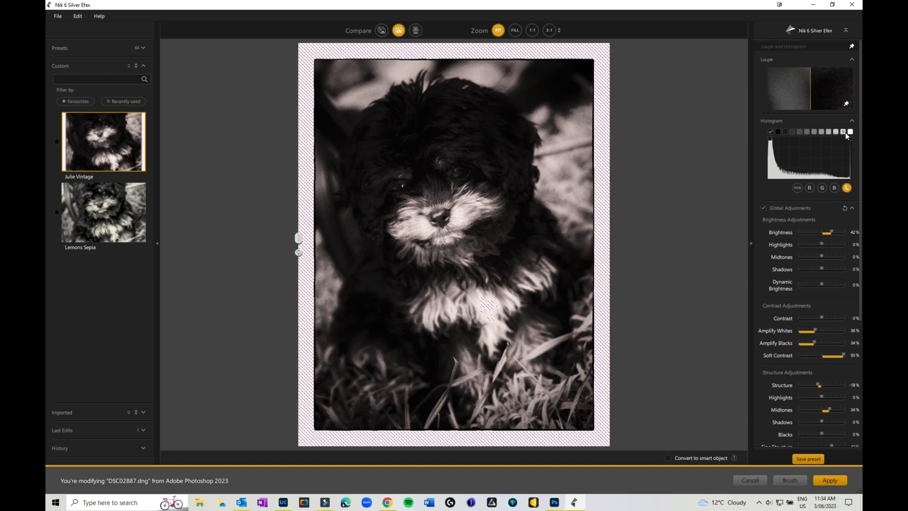
{"action": "mouse_move", "coordinate": [849, 135]}
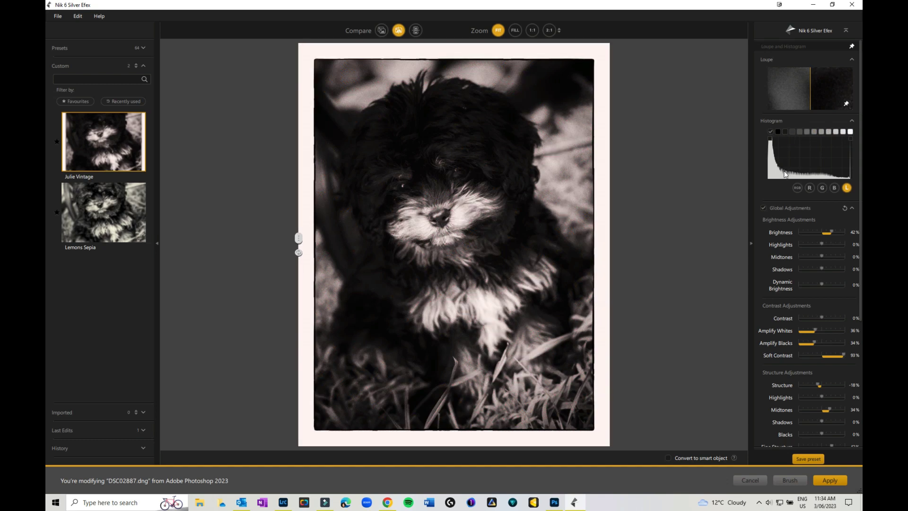
{"action": "left_click", "coordinate": [810, 188]}
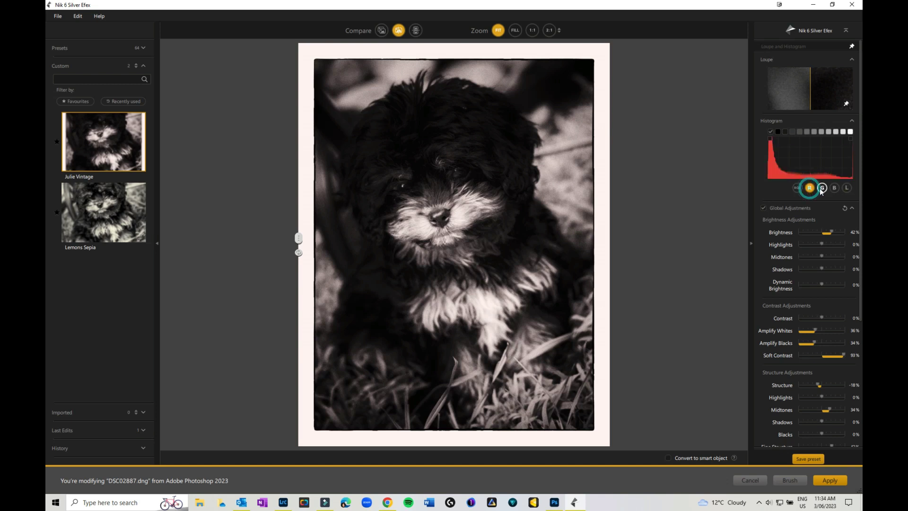
{"action": "left_click", "coordinate": [821, 188]}
{"action": "left_click", "coordinate": [833, 188]}
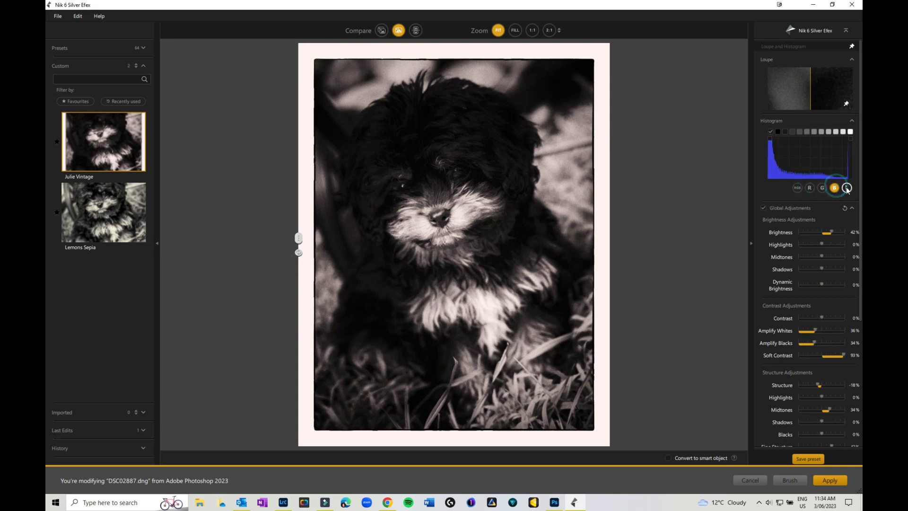
Step: View the luminance and combined RGB histograms, and look through the global, structure and tonality protection adjustments
{"action": "left_click", "coordinate": [847, 188]}
{"action": "left_click", "coordinate": [796, 189]}
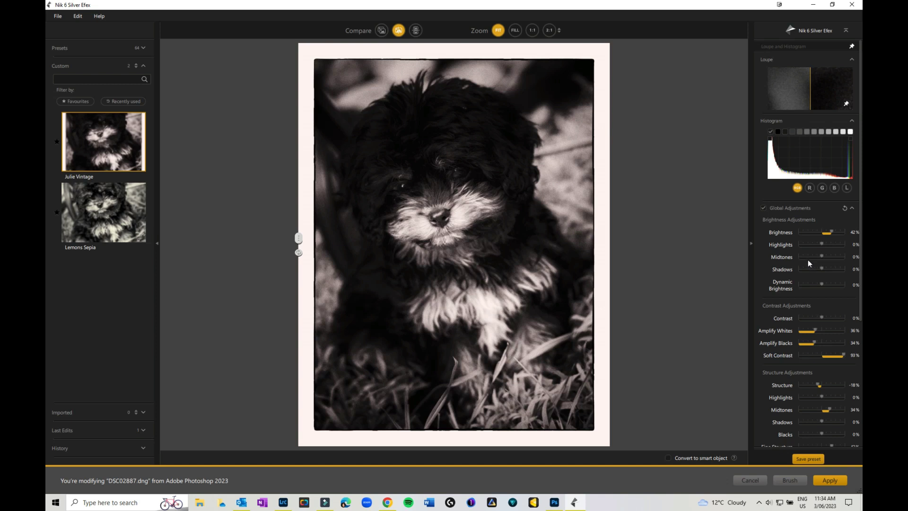
{"action": "scroll", "coordinate": [808, 259], "scroll_direction": "down", "scroll_amount": 3}
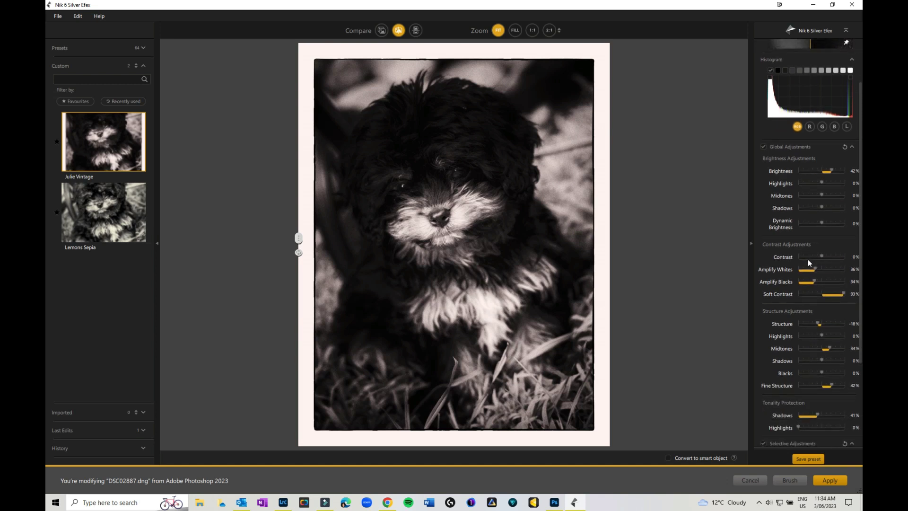
{"action": "scroll", "coordinate": [808, 263], "scroll_direction": "down", "scroll_amount": 3}
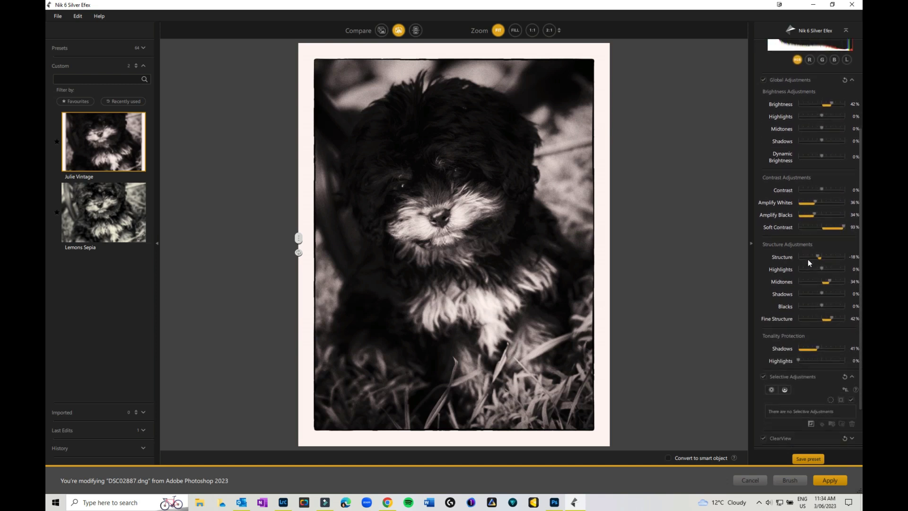
{"action": "scroll", "coordinate": [807, 261], "scroll_direction": "down", "scroll_amount": 3}
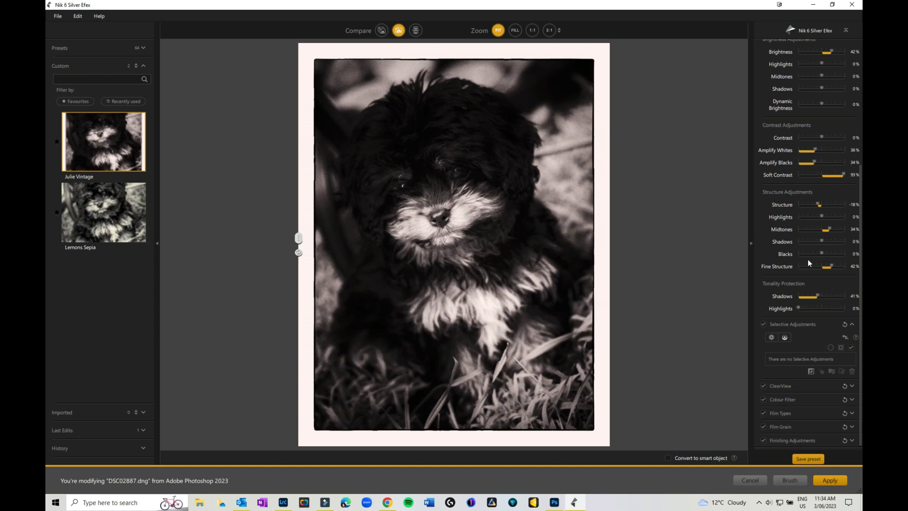
Step: Add a control point on the puppy's face, enlarge its circle to cover the head and centre it just above the nose
{"action": "left_click", "coordinate": [772, 337]}
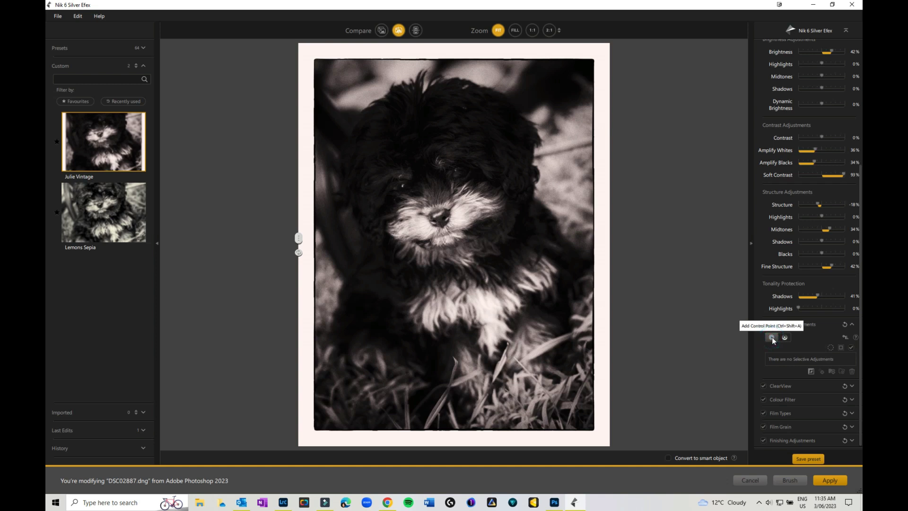
{"action": "left_click", "coordinate": [444, 213]}
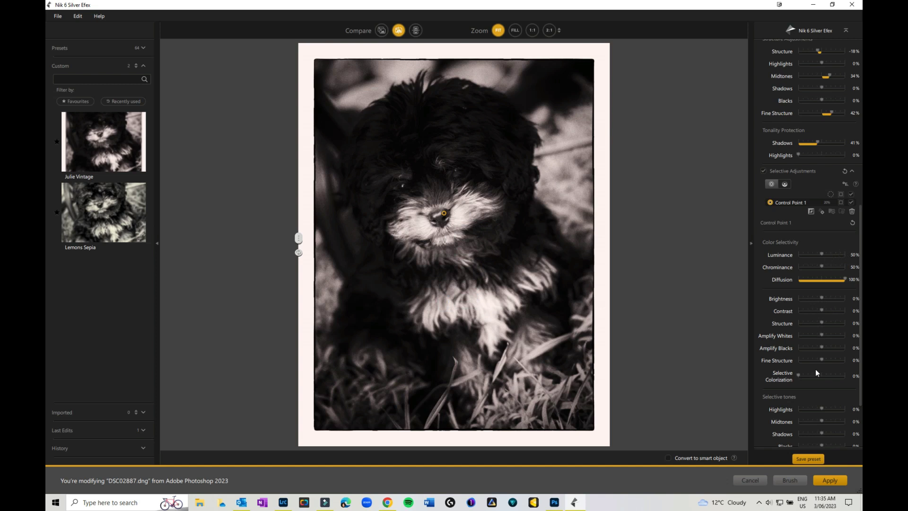
{"action": "mouse_move", "coordinate": [455, 208]}
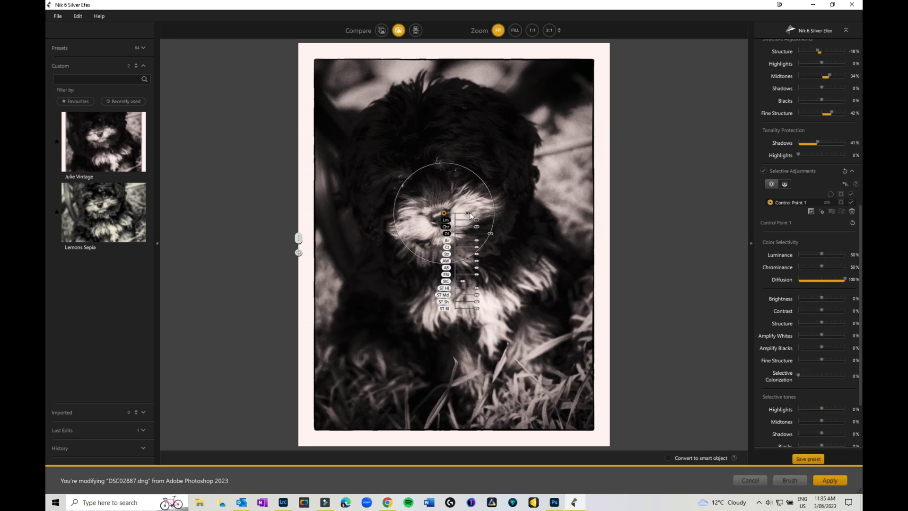
{"action": "left_click_drag", "start_coordinate": [470, 212], "coordinate": [436, 207]}
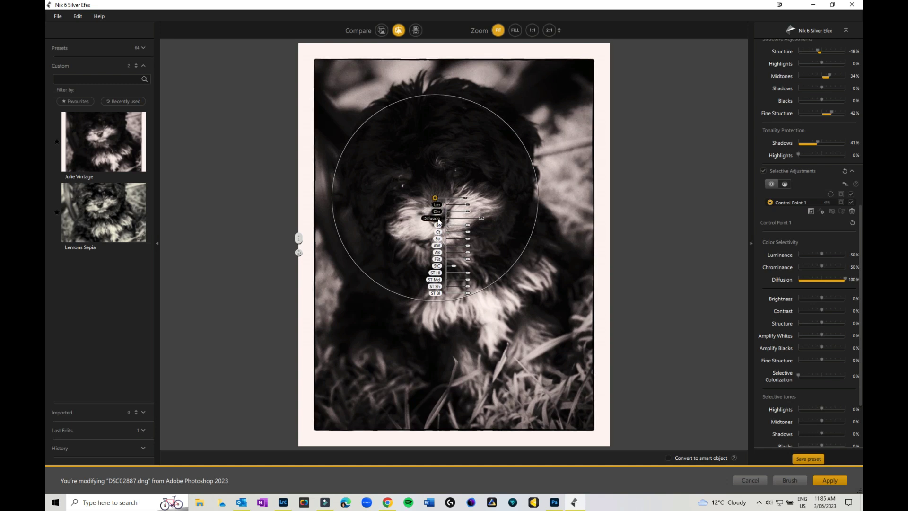
Step: Set the control point's Chrominance to 59% and Brightness to 22%, and shift it slightly up between the eyes
{"action": "mouse_move", "coordinate": [481, 217]}
{"action": "left_mouse_down"}
{"action": "mouse_move", "coordinate": [503, 219]}
{"action": "mouse_move", "coordinate": [454, 213]}
{"action": "mouse_move", "coordinate": [469, 211]}
{"action": "left_mouse_up"}
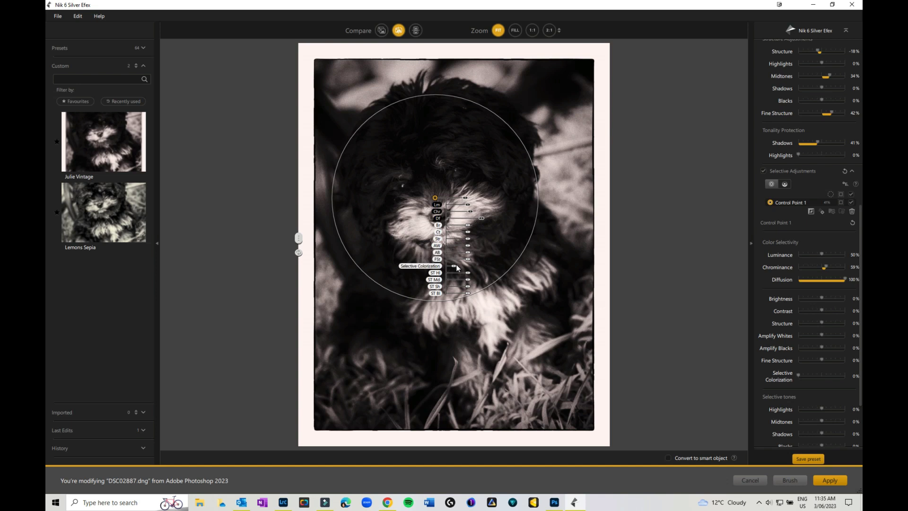
{"action": "mouse_move", "coordinate": [474, 260]}
{"action": "mouse_move", "coordinate": [435, 198]}
{"action": "left_mouse_down"}
{"action": "mouse_move", "coordinate": [470, 219]}
{"action": "mouse_move", "coordinate": [442, 195]}
{"action": "left_mouse_up"}
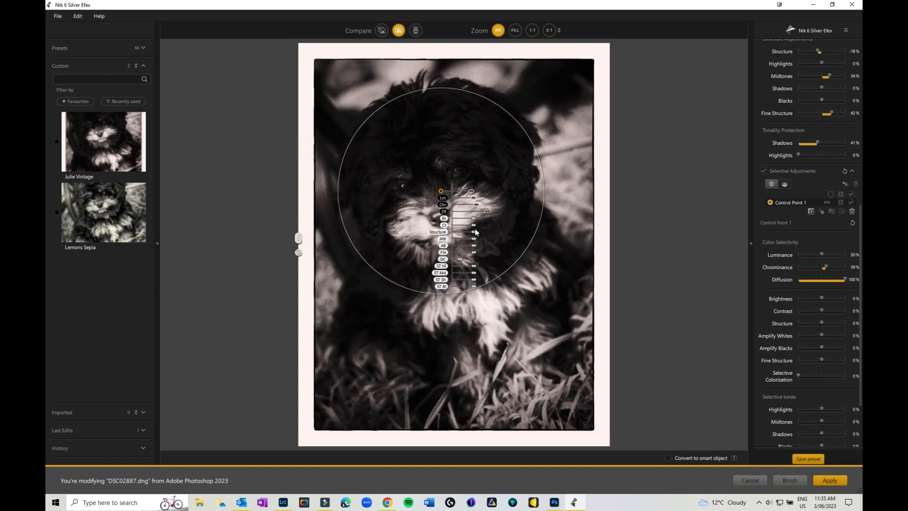
{"action": "mouse_move", "coordinate": [473, 218]}
{"action": "left_mouse_down"}
{"action": "mouse_move", "coordinate": [487, 217]}
{"action": "mouse_move", "coordinate": [459, 218]}
{"action": "mouse_move", "coordinate": [477, 215]}
{"action": "left_mouse_up"}
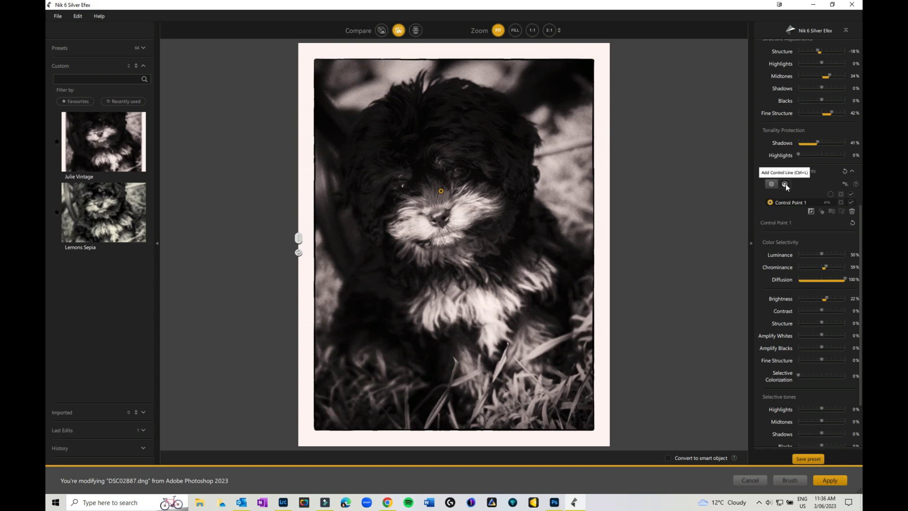
Step: Compare the photo with the control point's effect hidden and shown, and delete the control point
{"action": "left_click", "coordinate": [851, 203]}
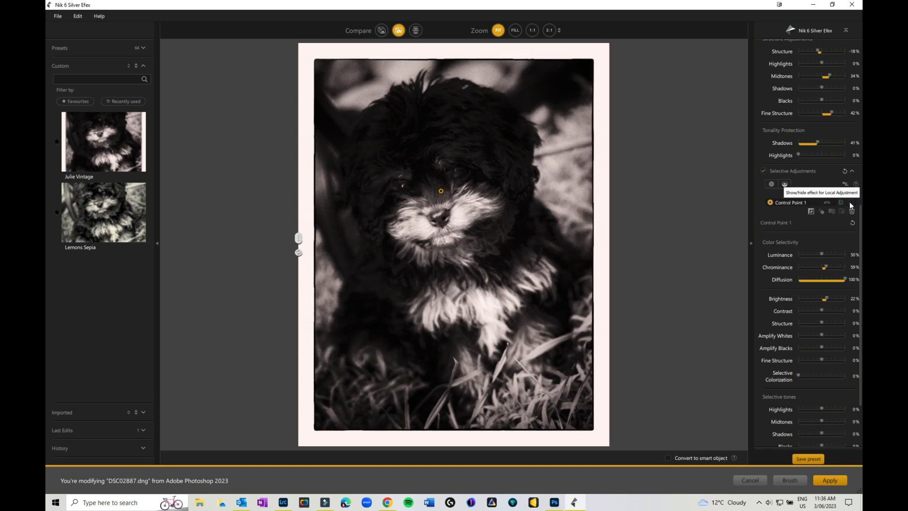
{"action": "mouse_move", "coordinate": [790, 202]}
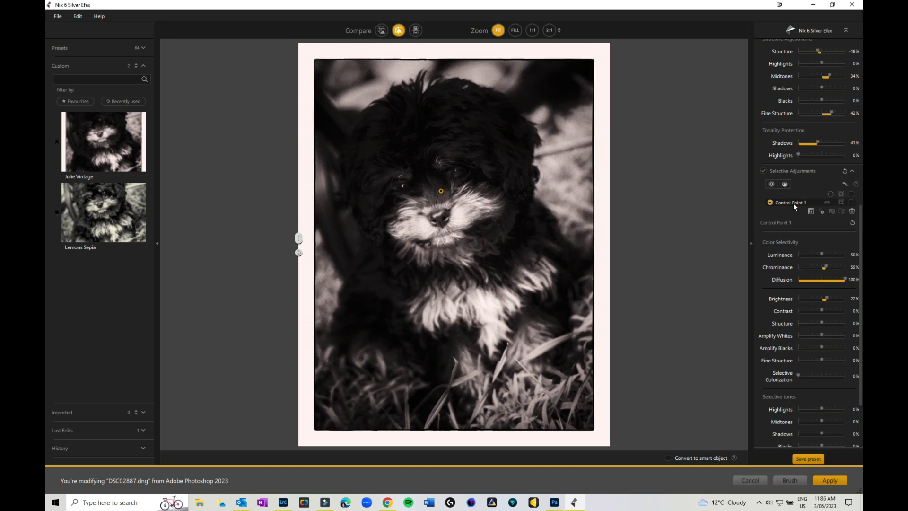
{"action": "mouse_move", "coordinate": [500, 203]}
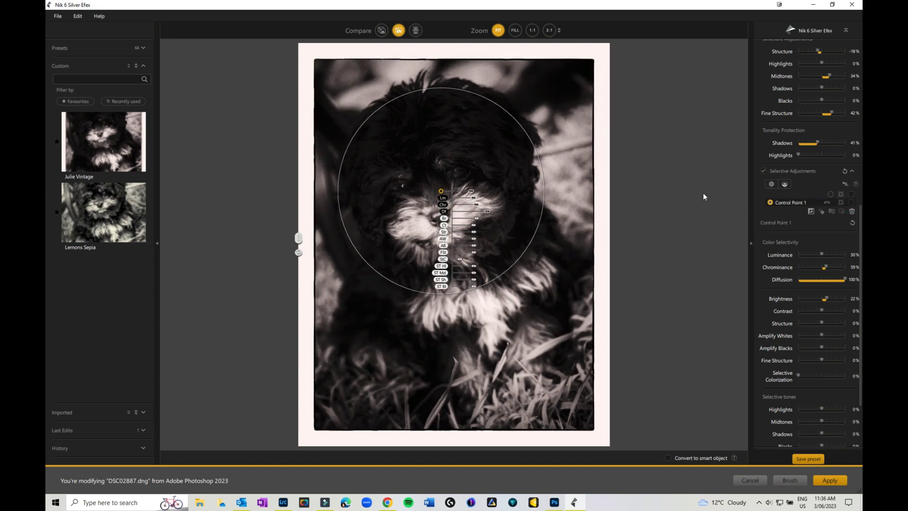
{"action": "left_click", "coordinate": [852, 202]}
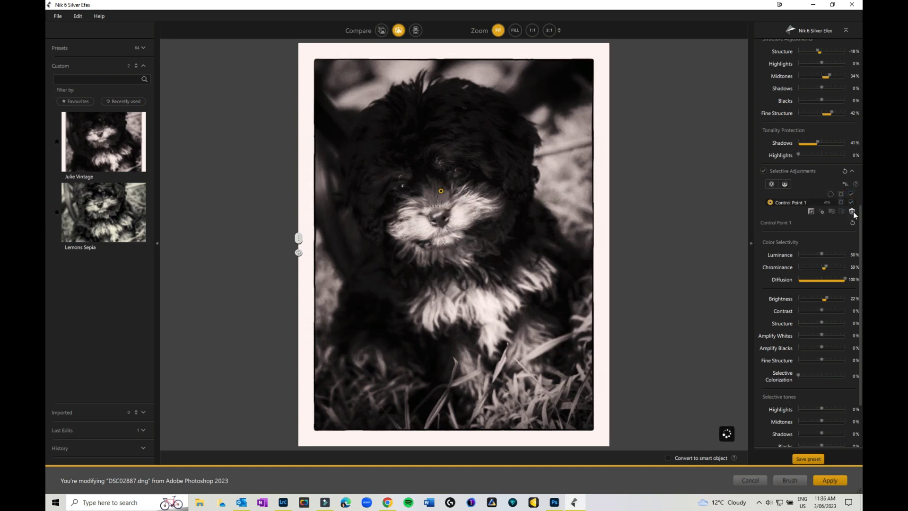
{"action": "left_click", "coordinate": [853, 211]}
{"action": "left_click", "coordinate": [523, 264]}
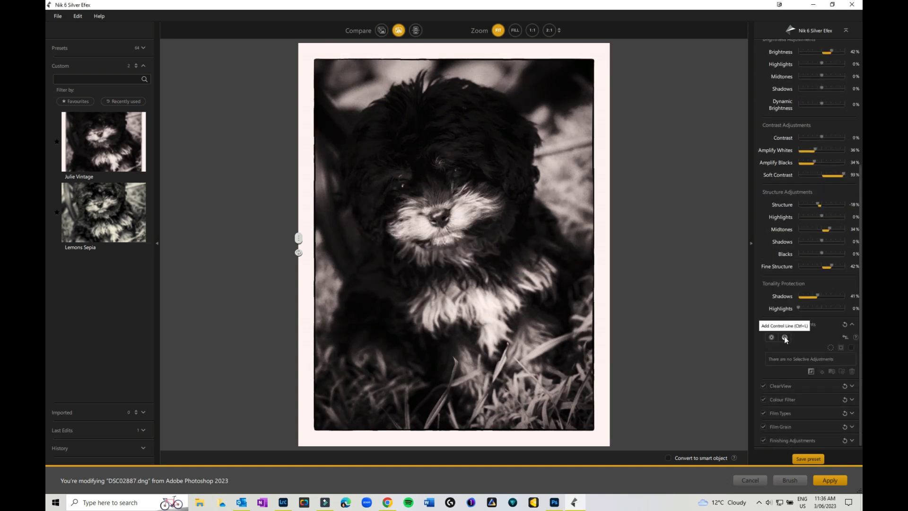
Step: Add a control line across the puppy's face with Luminance and Selective Colorization both at 100%
{"action": "left_click", "coordinate": [785, 339]}
{"action": "left_click", "coordinate": [452, 245]}
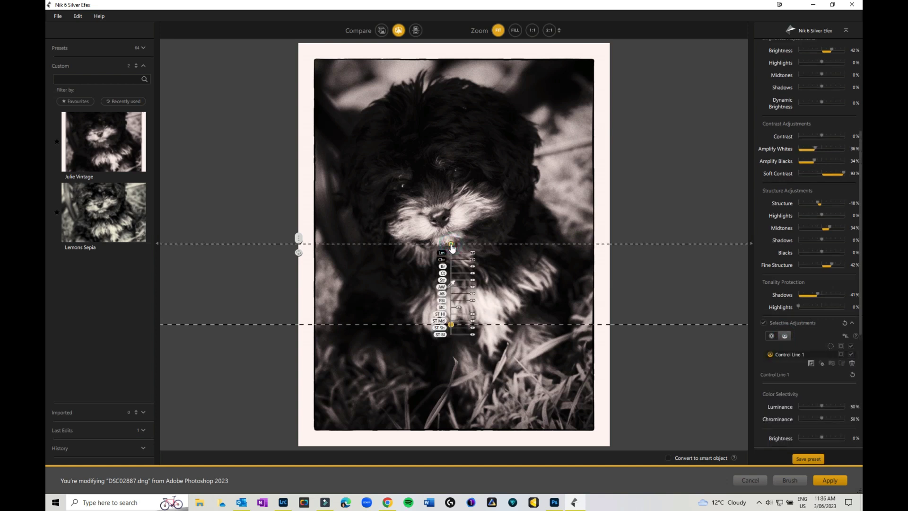
{"action": "left_click_drag", "start_coordinate": [451, 246], "coordinate": [460, 188]}
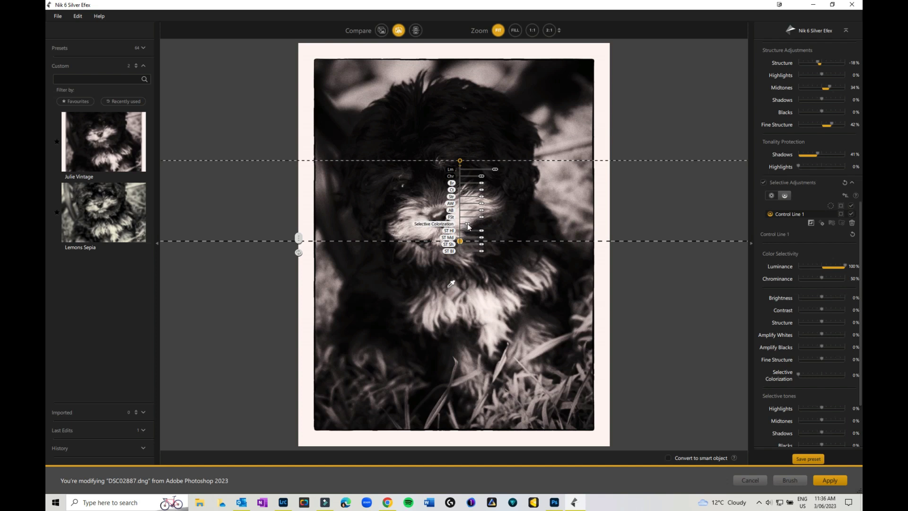
{"action": "left_click_drag", "start_coordinate": [468, 226], "coordinate": [510, 230]}
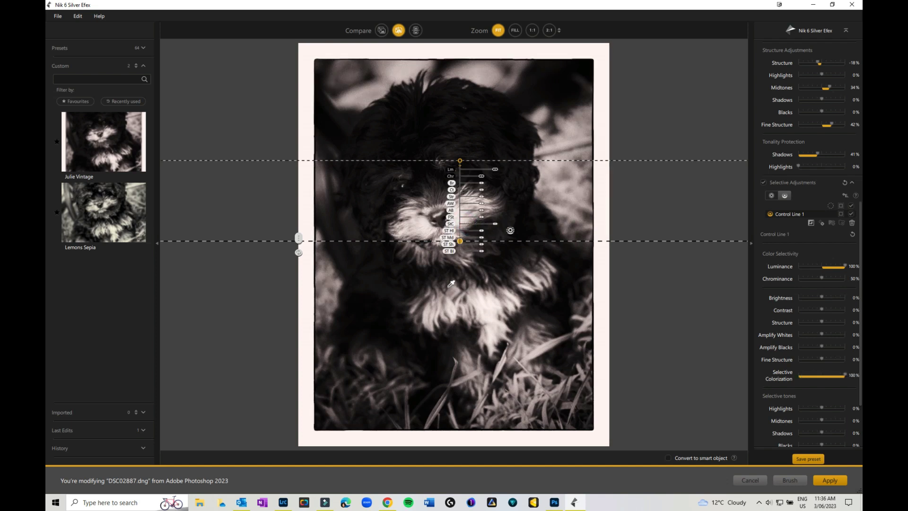
Step: Spread the control line's boundaries from the top of the head to the lower chest and raise its Brightness to the maximum
{"action": "scroll", "coordinate": [823, 362], "scroll_direction": "up", "scroll_amount": 2}
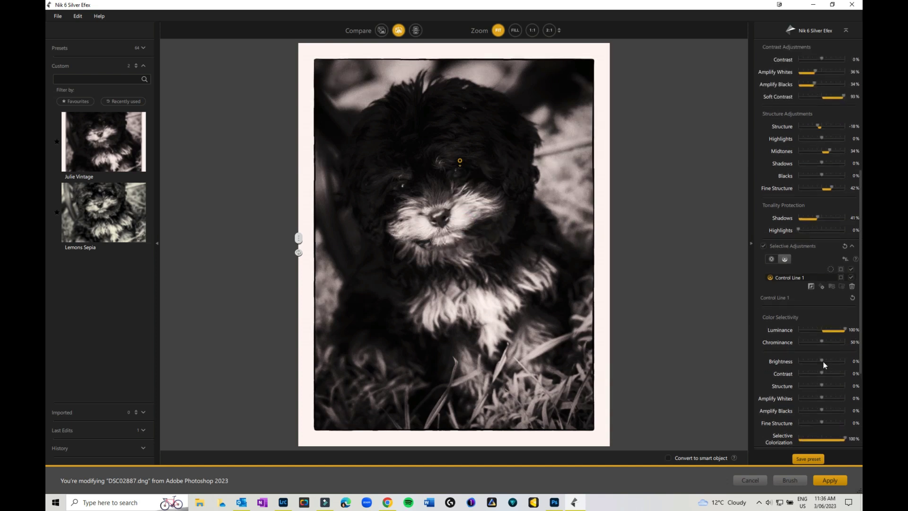
{"action": "scroll", "coordinate": [822, 362], "scroll_direction": "up", "scroll_amount": 3}
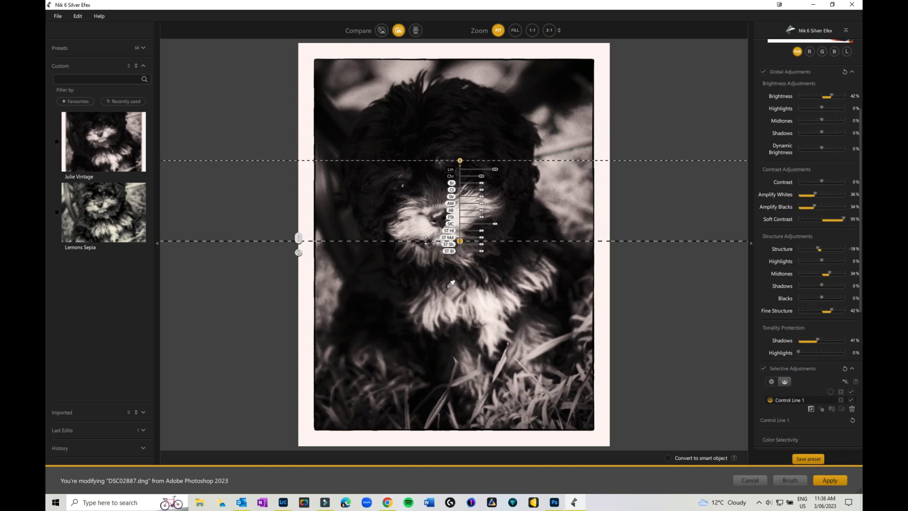
{"action": "left_click_drag", "start_coordinate": [426, 240], "coordinate": [426, 336]}
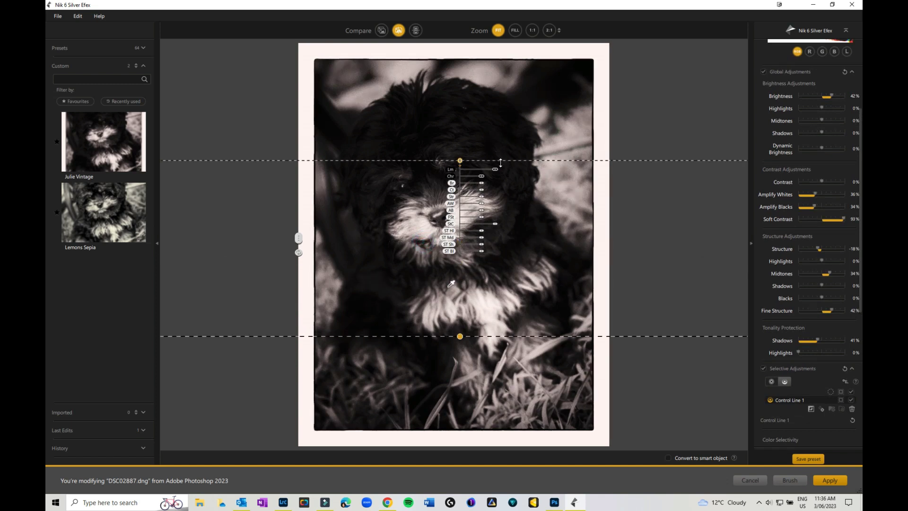
{"action": "left_click_drag", "start_coordinate": [500, 163], "coordinate": [502, 120]}
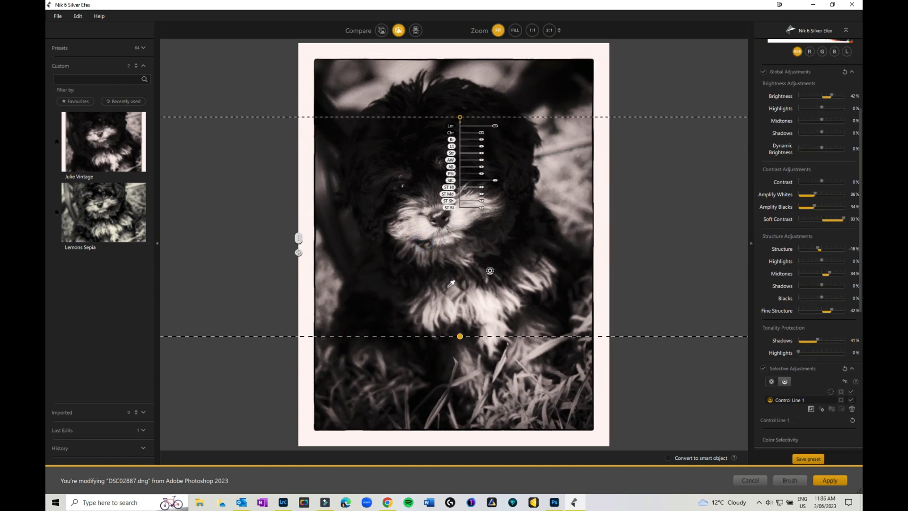
{"action": "left_click_drag", "start_coordinate": [483, 139], "coordinate": [497, 140]}
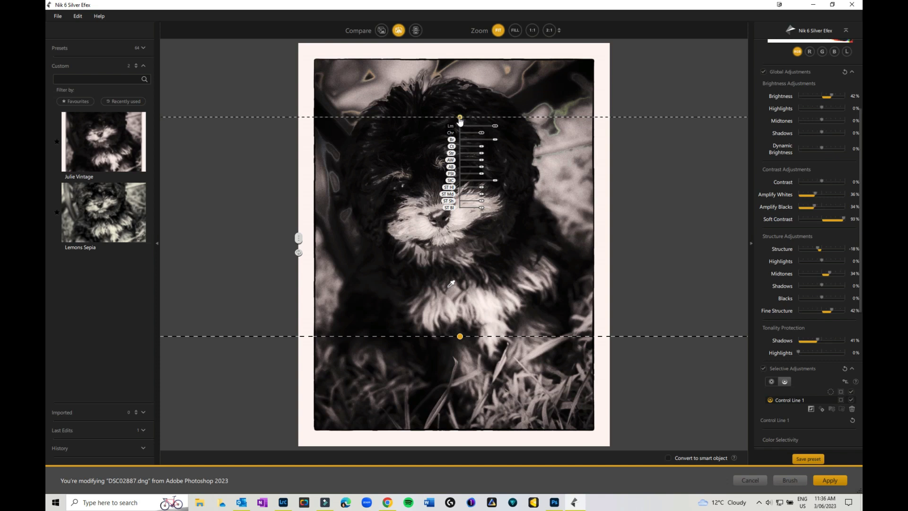
Step: Reduce the control line's Brightness below zero and reposition it diagonally, running from below the chin to the grass
{"action": "left_click_drag", "start_coordinate": [460, 117], "coordinate": [472, 228]}
{"action": "left_click_drag", "start_coordinate": [470, 337], "coordinate": [469, 417]}
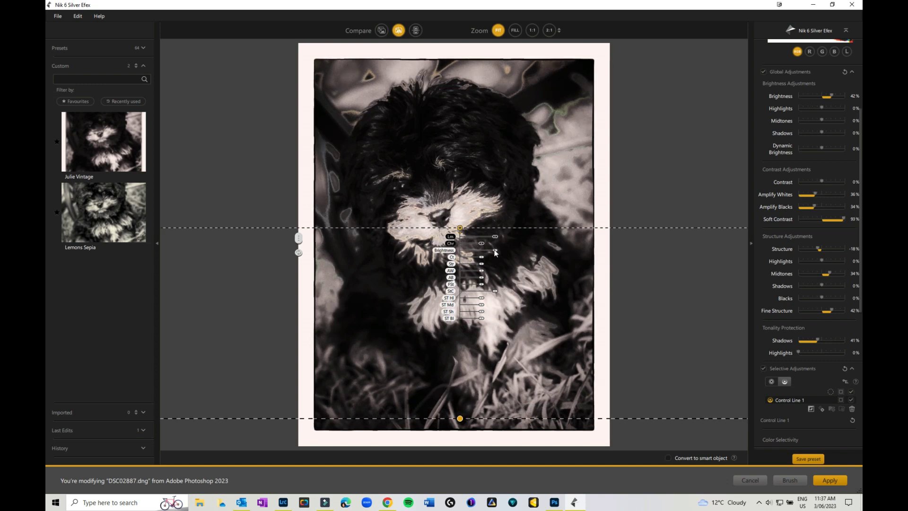
{"action": "left_click_drag", "start_coordinate": [492, 250], "coordinate": [473, 251]}
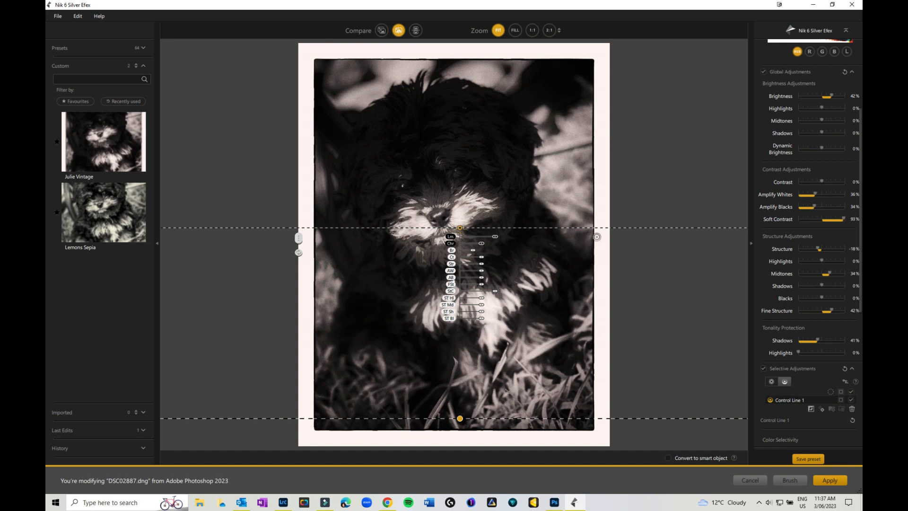
{"action": "left_click_drag", "start_coordinate": [609, 227], "coordinate": [614, 254]}
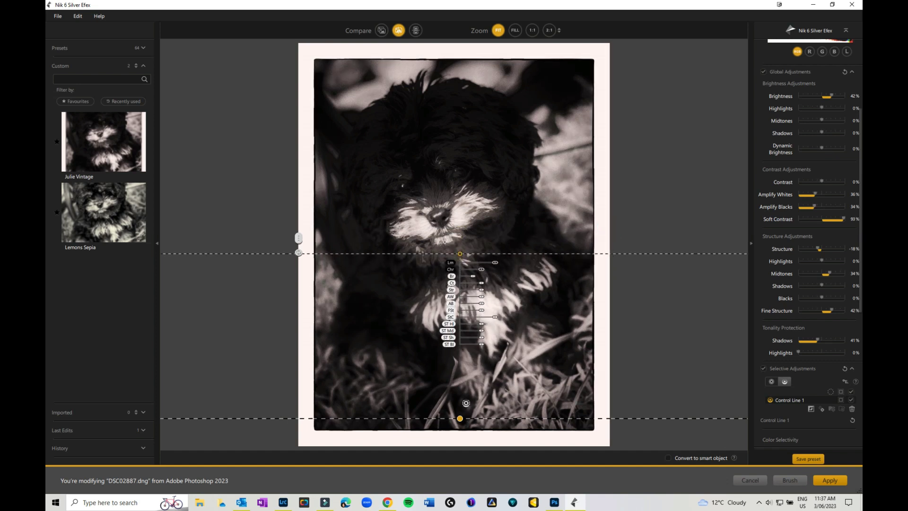
{"action": "left_click_drag", "start_coordinate": [460, 418], "coordinate": [374, 382]}
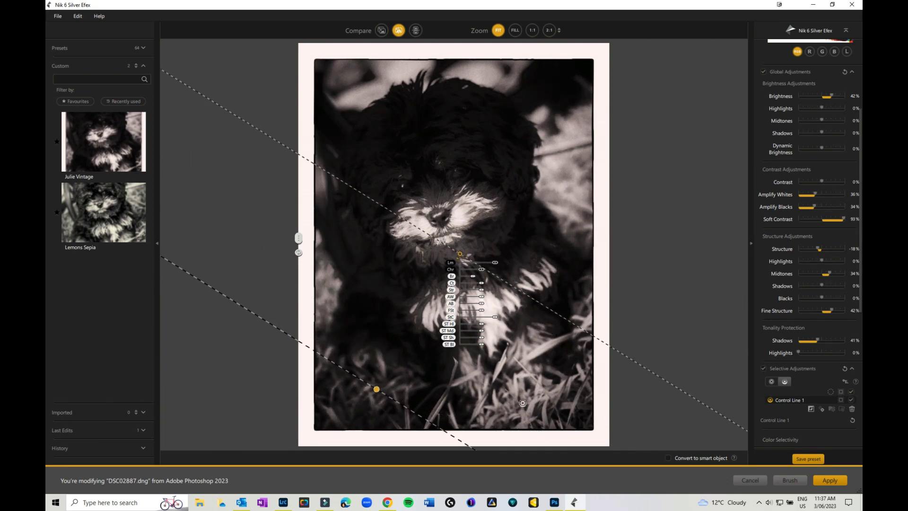
Step: Compare the photo with the control line's effect hidden and shown, and delete the control line
{"action": "left_click", "coordinate": [849, 398]}
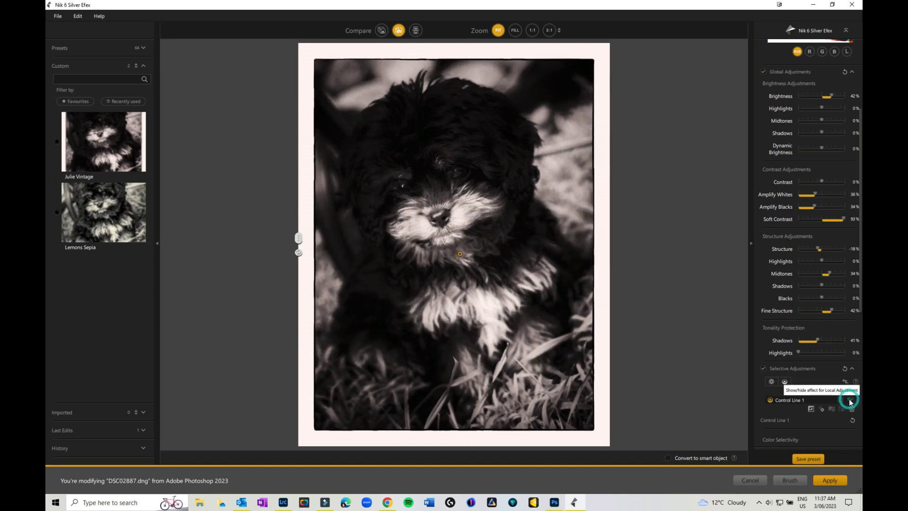
{"action": "mouse_move", "coordinate": [781, 398]}
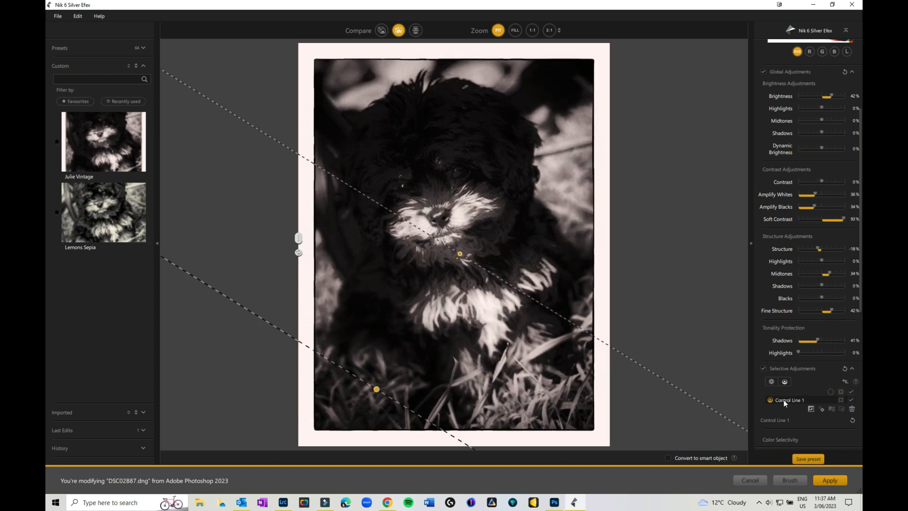
{"action": "left_click", "coordinate": [849, 407]}
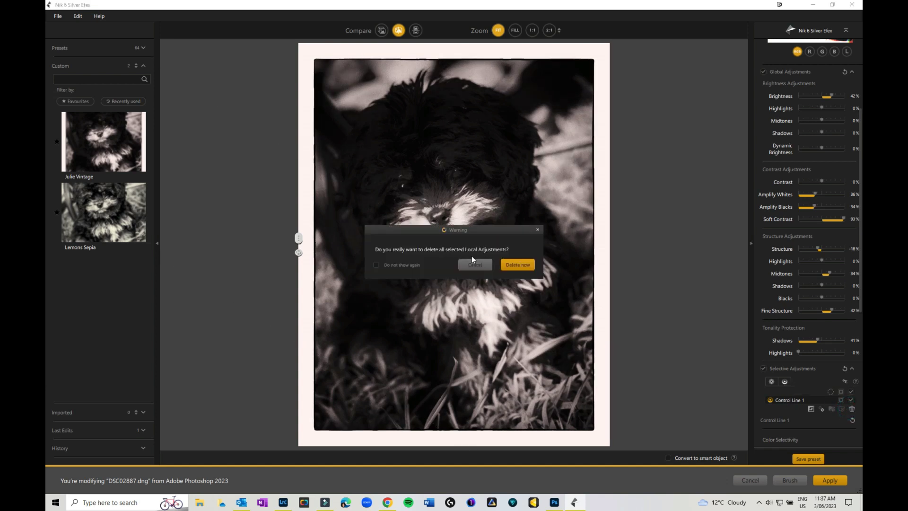
{"action": "left_click", "coordinate": [523, 265]}
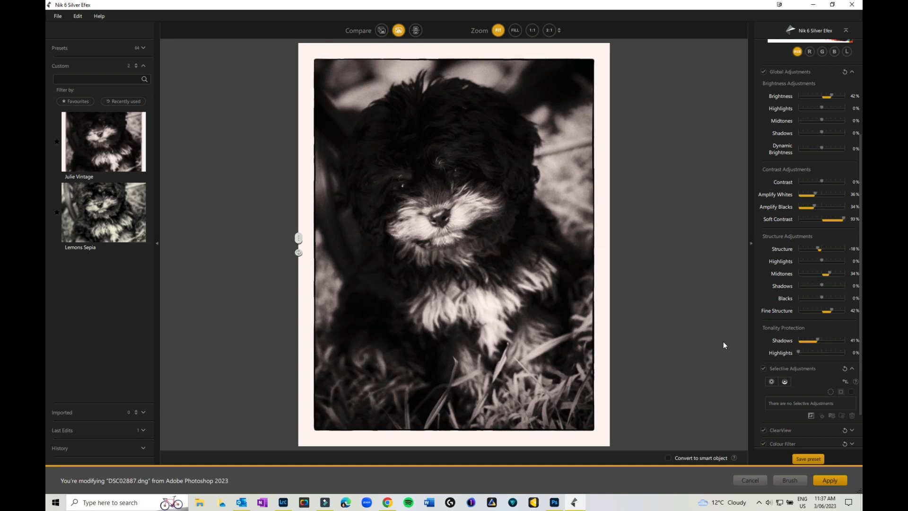
Step: Enable conversion of the layer to a smart object and accept the notice about the Smart Filter
{"action": "left_click", "coordinate": [668, 457]}
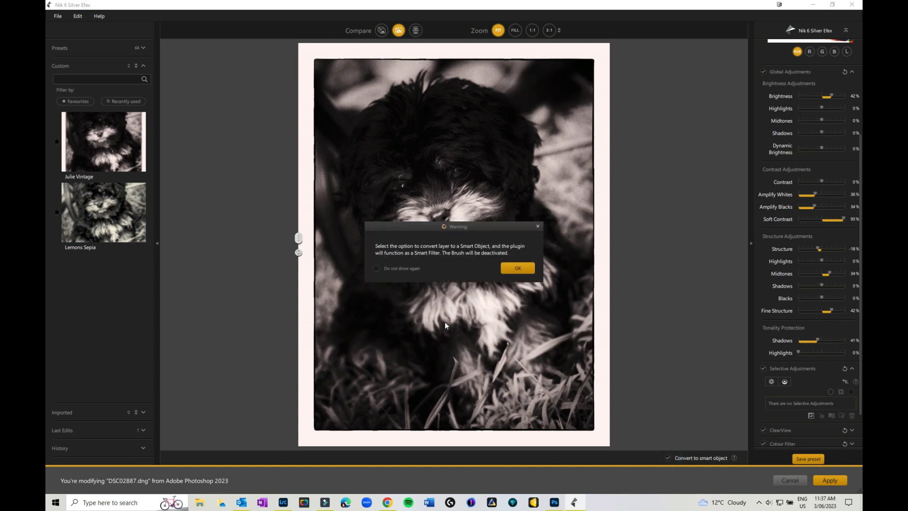
{"action": "left_click", "coordinate": [508, 269]}
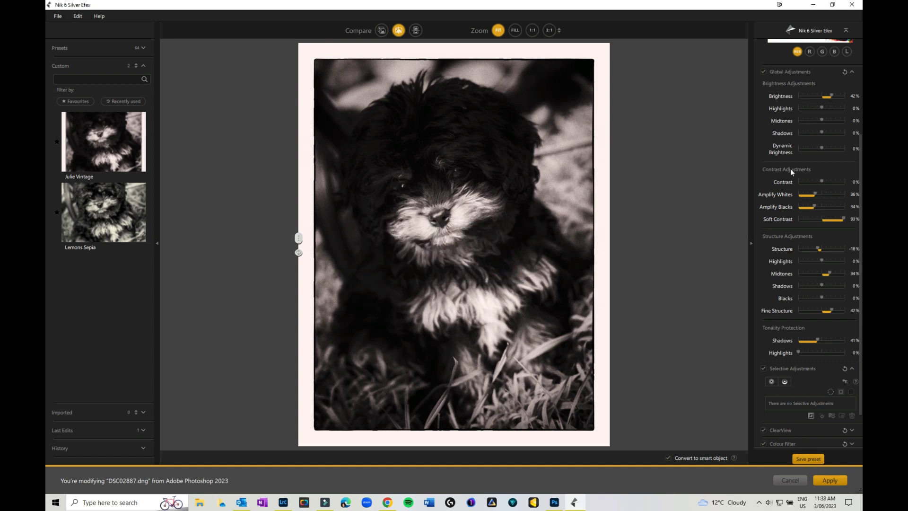
Step: Save the current look with local adjustments as the custom preset "Lemons Sepia II" and apply the effect to the photo
{"action": "left_click", "coordinate": [807, 459]}
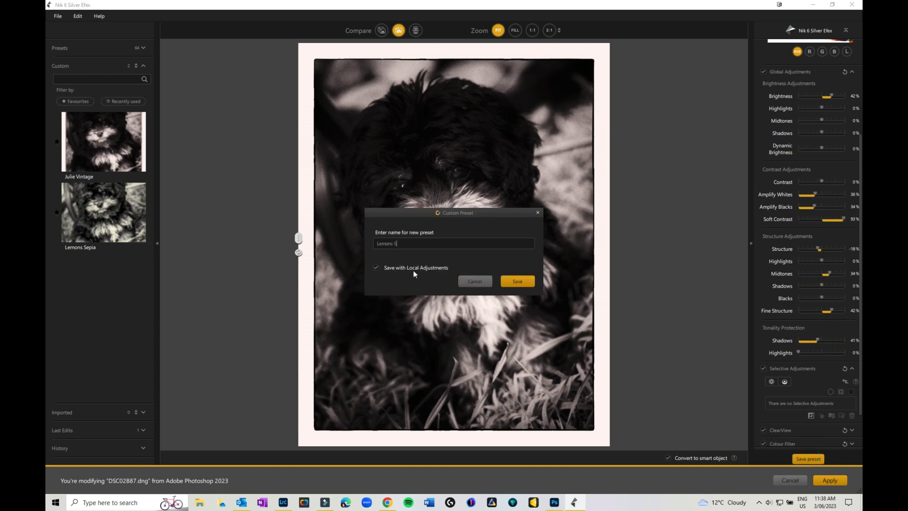
{"action": "type", "text": "Lemons Sepia II"}
{"action": "left_click", "coordinate": [523, 282]}
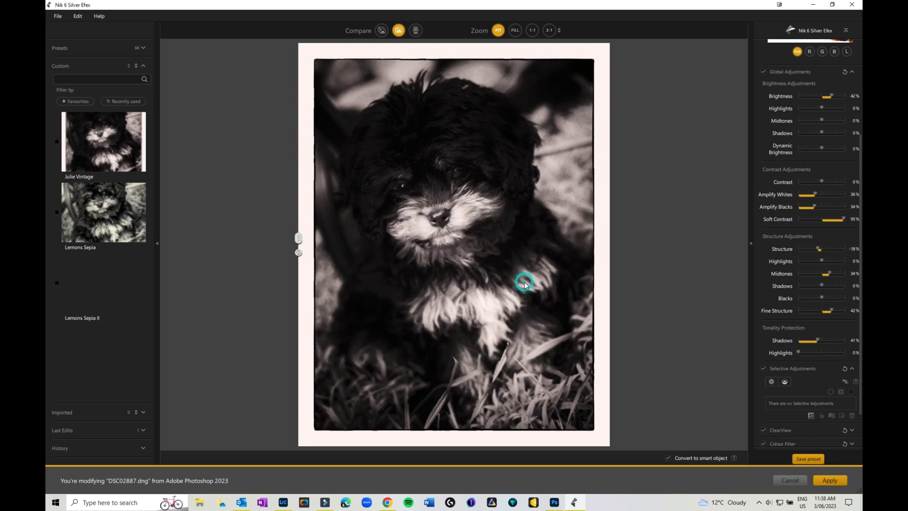
{"action": "mouse_move", "coordinate": [85, 298]}
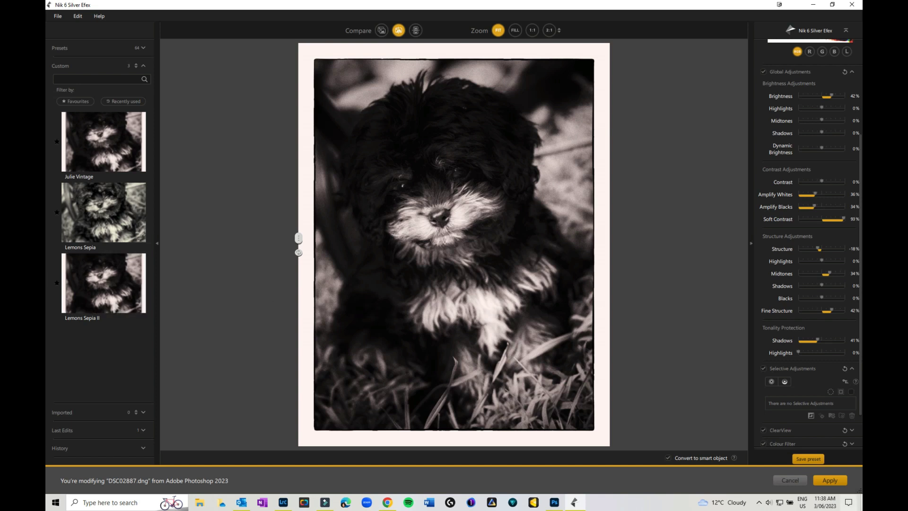
{"action": "left_click", "coordinate": [829, 479]}
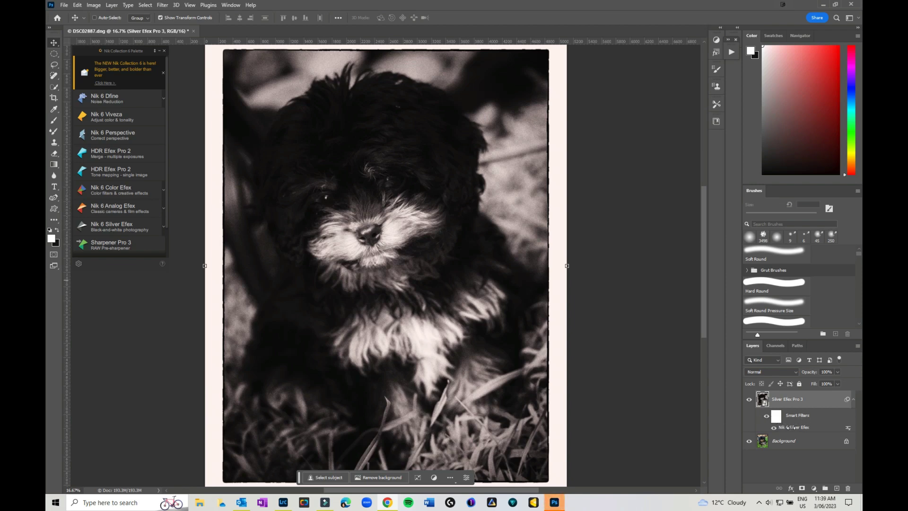
Step: Reopen the Nik 6 Silver Efex smart filter to view its editable settings, and close it without saving
{"action": "double_click", "coordinate": [788, 427]}
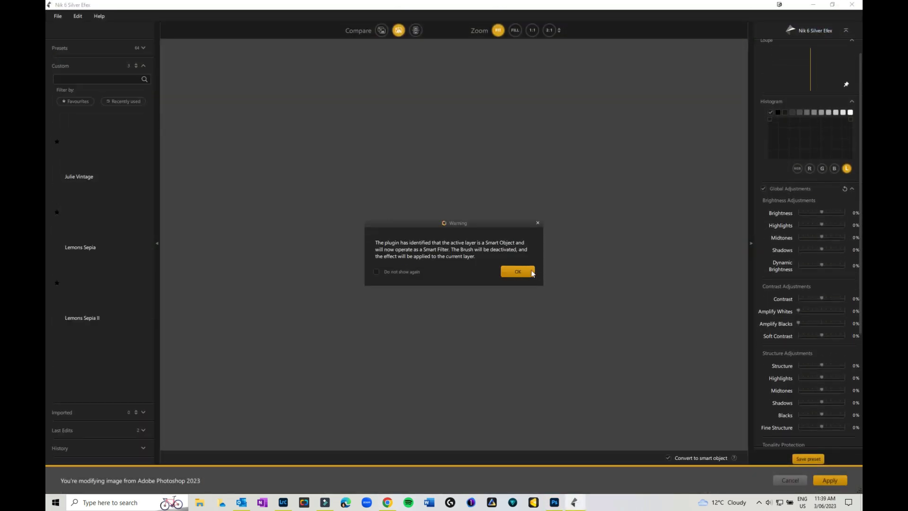
{"action": "left_click", "coordinate": [524, 271]}
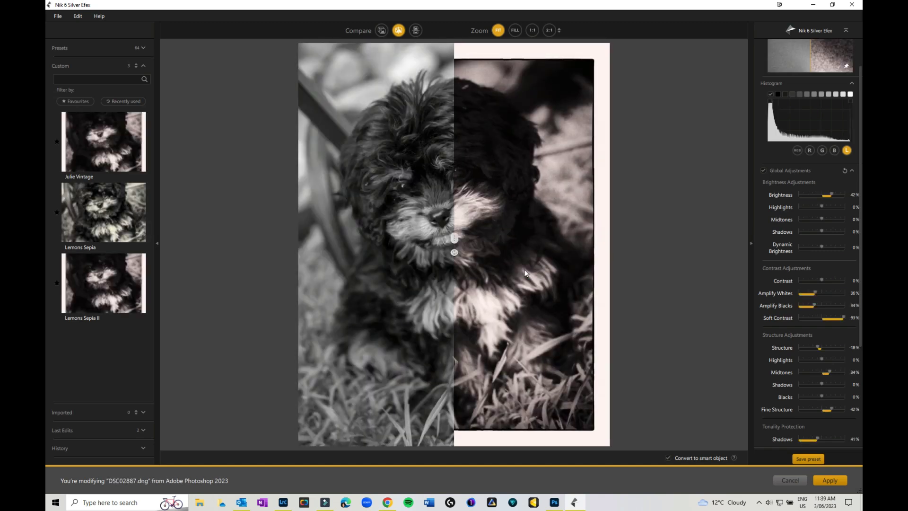
{"action": "left_click", "coordinate": [799, 480]}
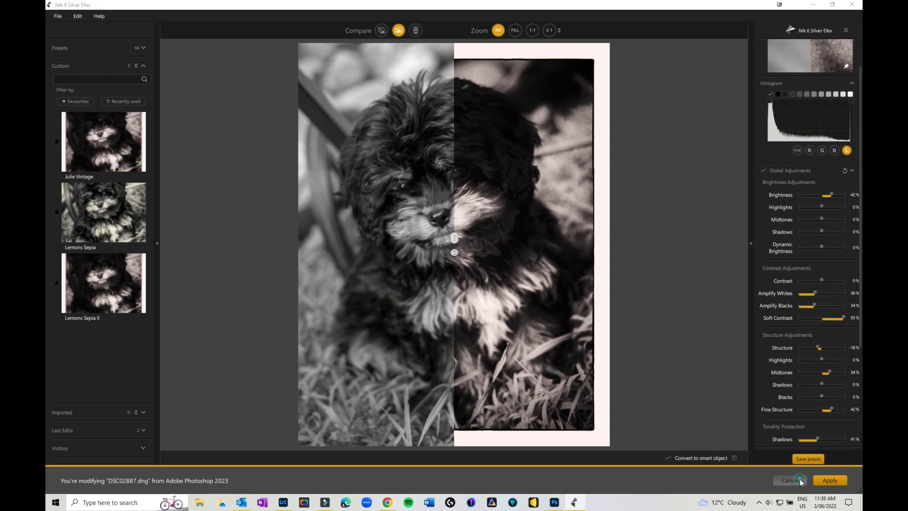
{"action": "left_click", "coordinate": [459, 268]}
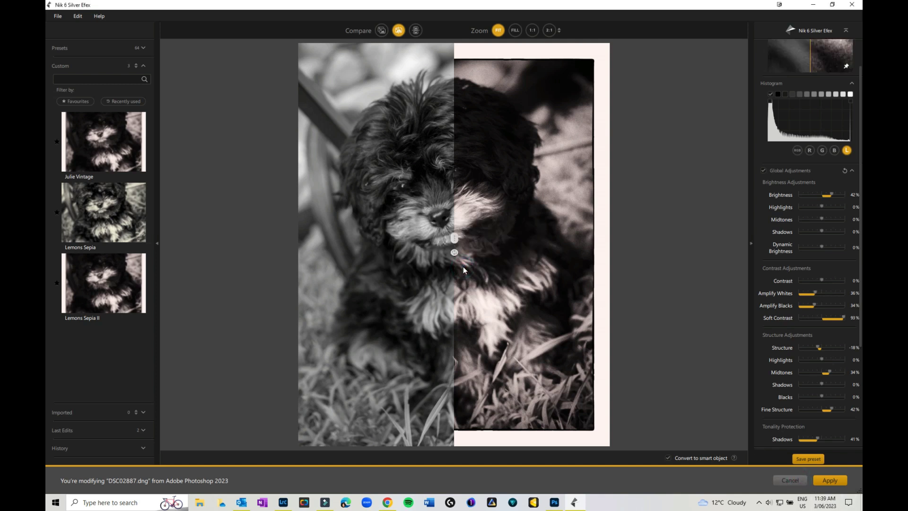
{"action": "left_click", "coordinate": [795, 480]}
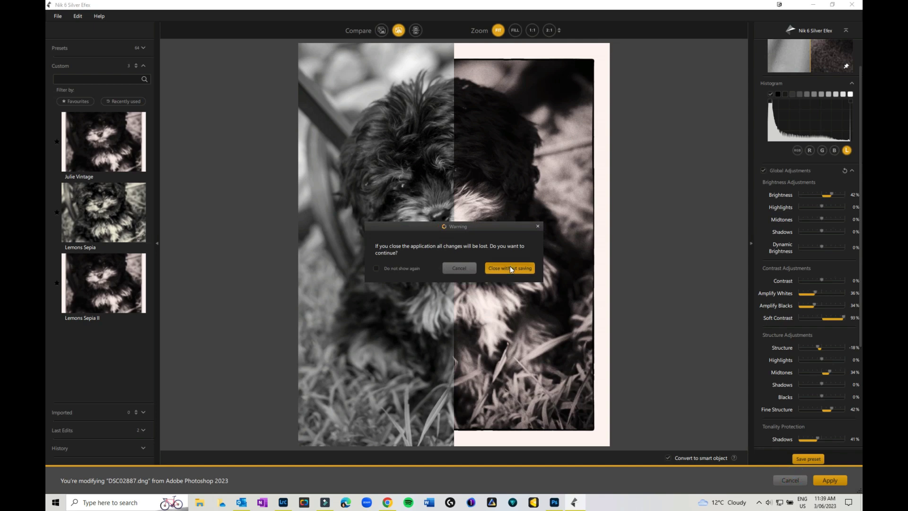
{"action": "left_click", "coordinate": [510, 265]}
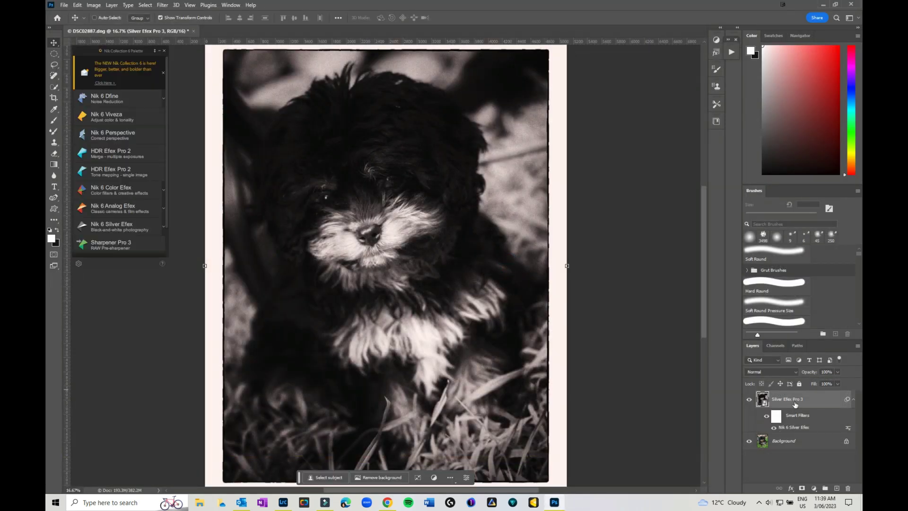
Step: Hide the Silver Efex Pro 3 layer and open the Background layer in Nik 6 Color Efex
{"action": "left_click", "coordinate": [749, 400]}
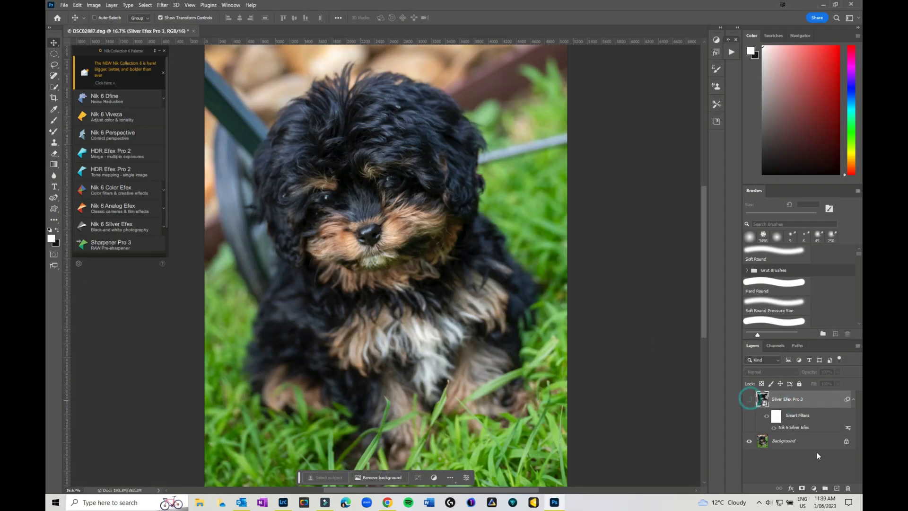
{"action": "left_click", "coordinate": [801, 444]}
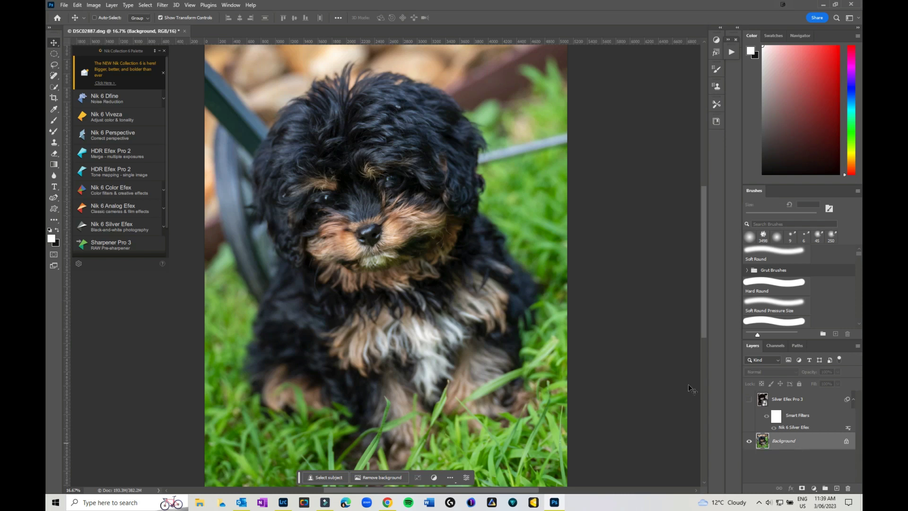
{"action": "left_click", "coordinate": [93, 207]}
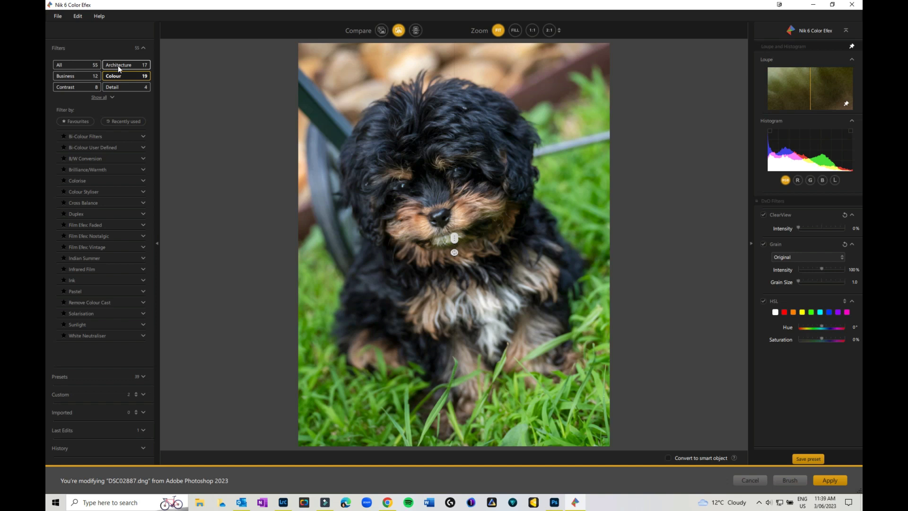
Step: Apply the Bleached Portrait preset, extend the preview across the whole photo, and select its Glamour Glow filter
{"action": "left_click", "coordinate": [97, 376]}
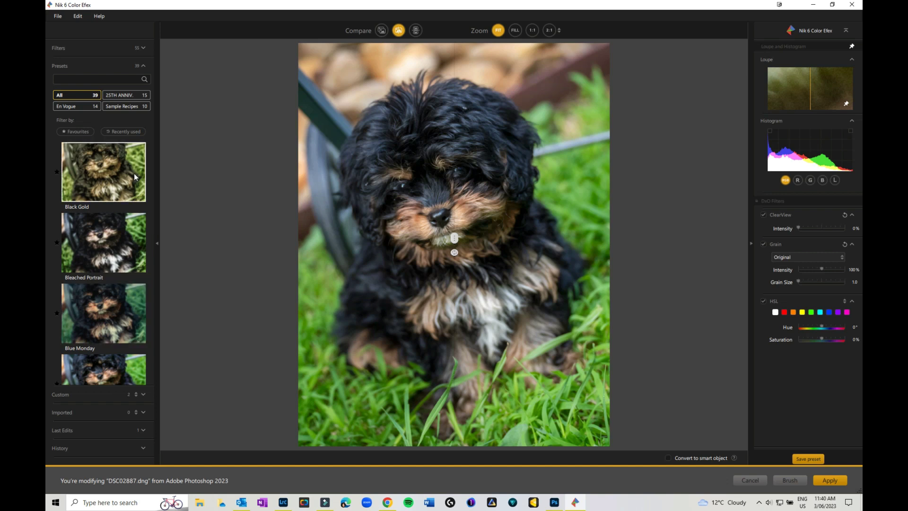
{"action": "scroll", "coordinate": [118, 241], "scroll_direction": "down", "scroll_amount": 5}
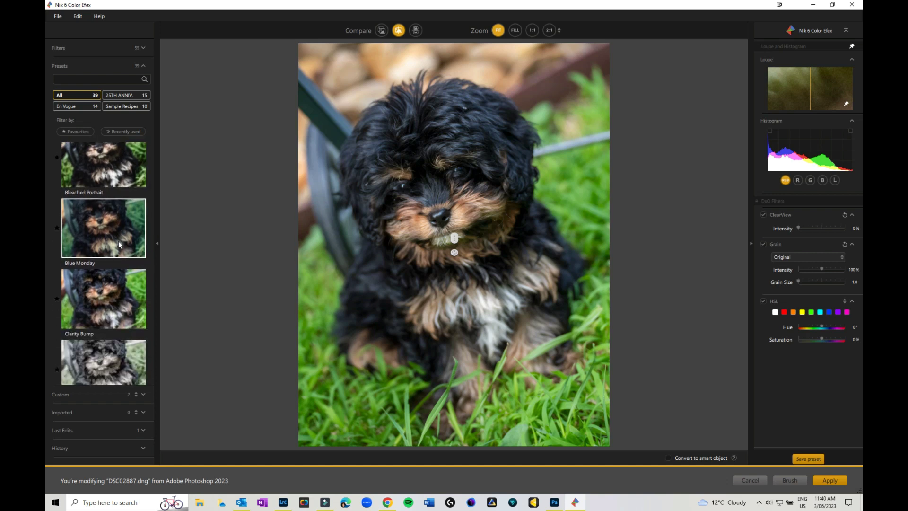
{"action": "scroll", "coordinate": [118, 211], "scroll_direction": "up", "scroll_amount": 5}
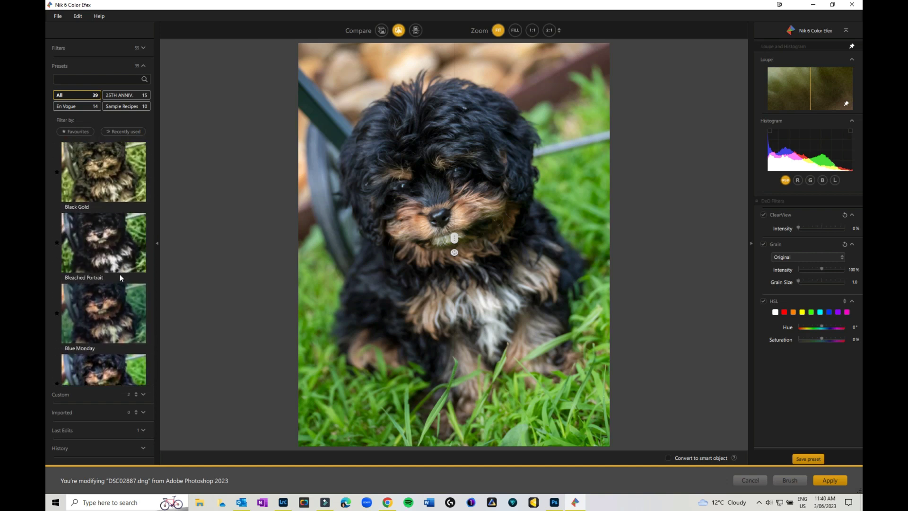
{"action": "left_click", "coordinate": [119, 257]}
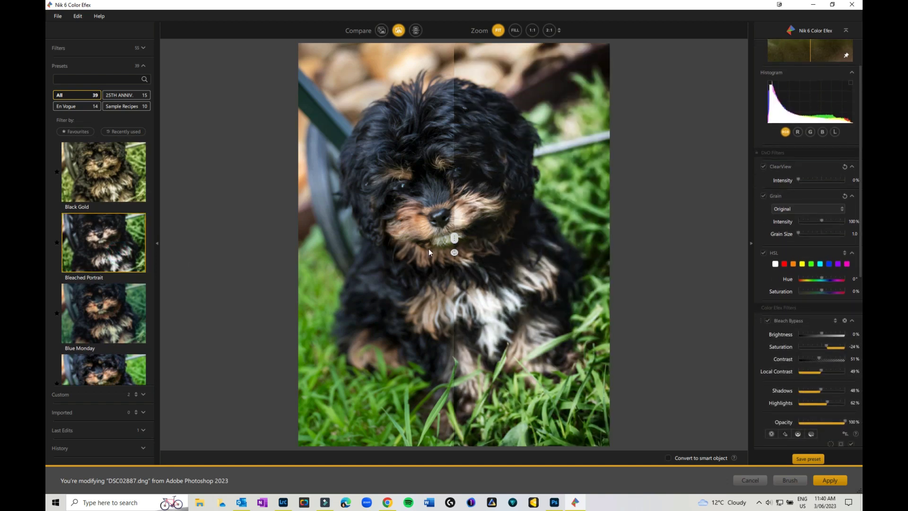
{"action": "left_click_drag", "start_coordinate": [455, 240], "coordinate": [300, 231]}
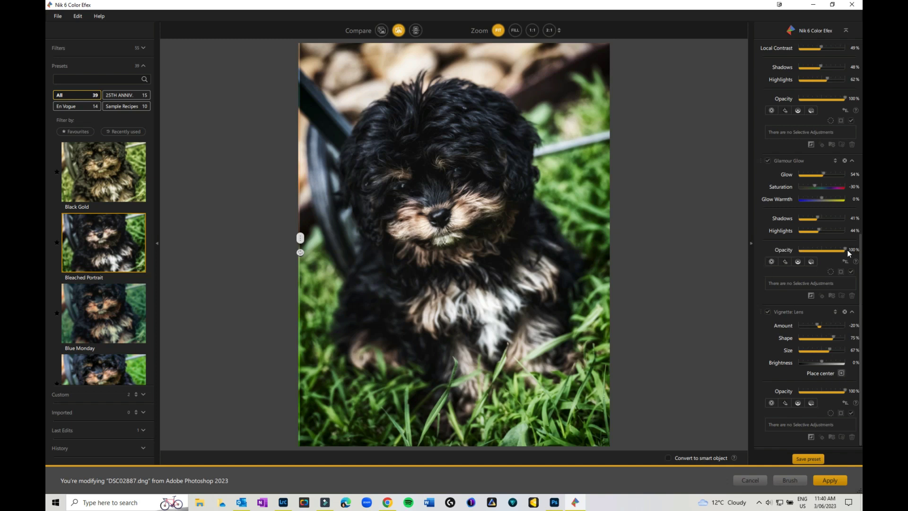
{"action": "left_click_drag", "start_coordinate": [846, 249], "coordinate": [843, 251]}
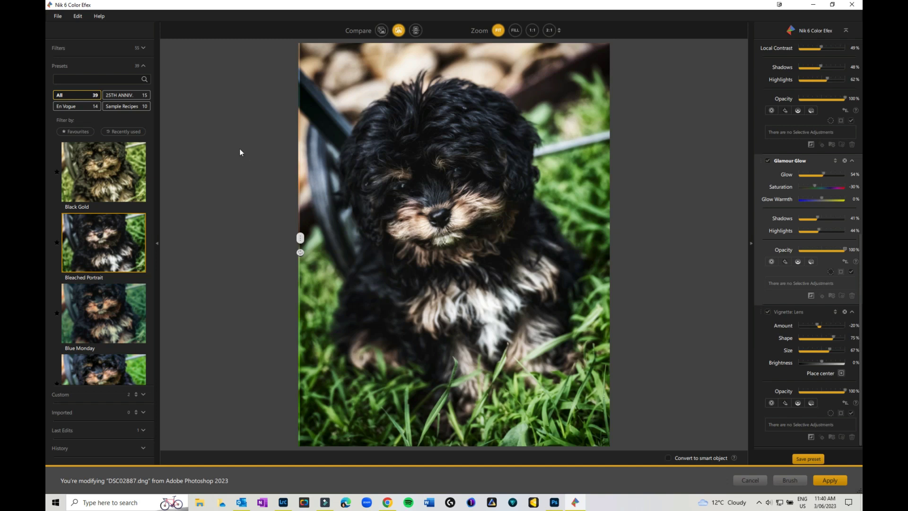
Step: Look through the Bi-Colour Filters variants, replace Glamour Glow with the Duplex filter, and show the Duplex variants
{"action": "left_click", "coordinate": [142, 47]}
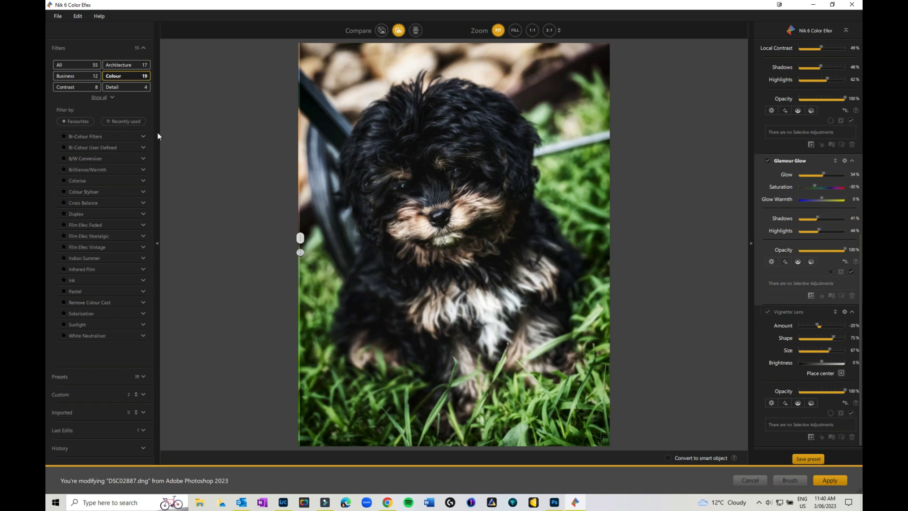
{"action": "left_click", "coordinate": [143, 136]}
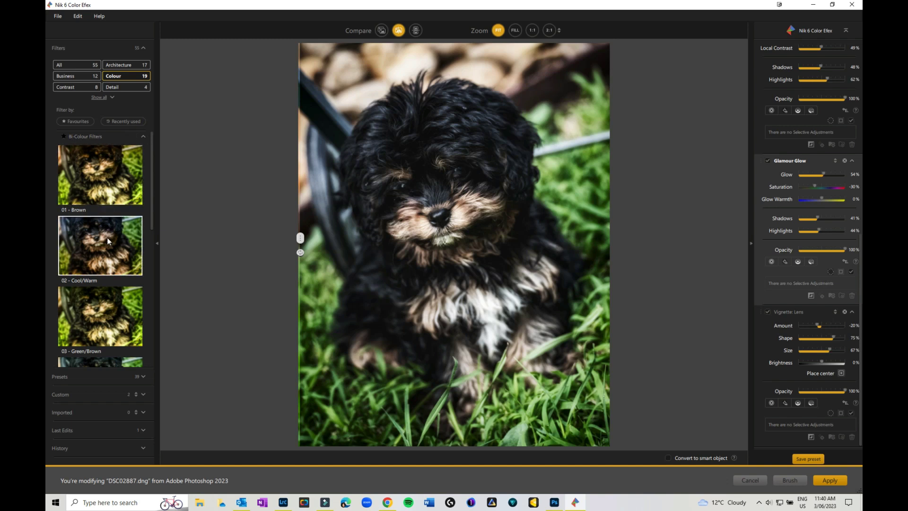
{"action": "scroll", "coordinate": [104, 330], "scroll_direction": "down", "scroll_amount": 5}
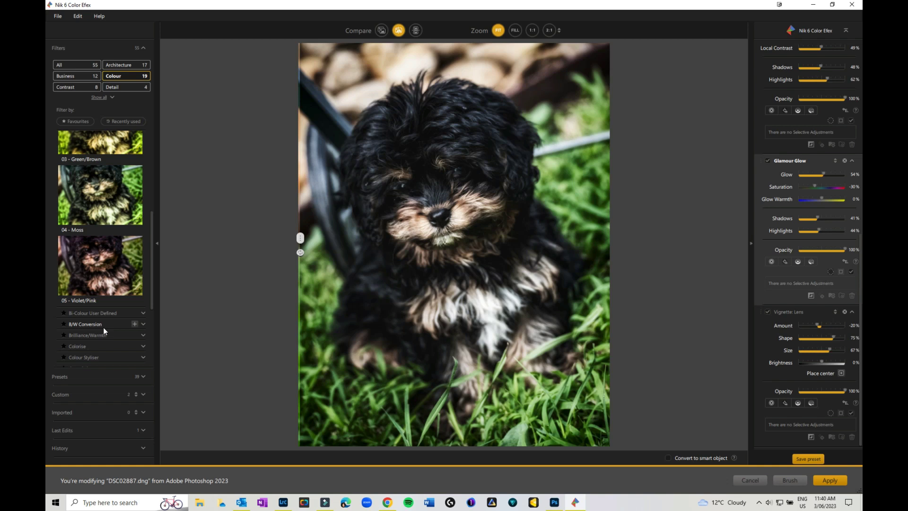
{"action": "scroll", "coordinate": [87, 350], "scroll_direction": "down", "scroll_amount": 3}
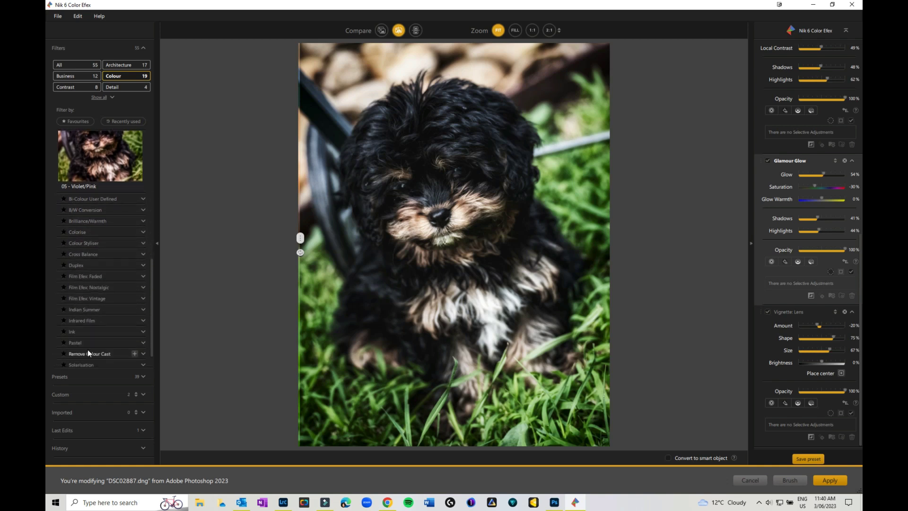
{"action": "left_click", "coordinate": [78, 263]}
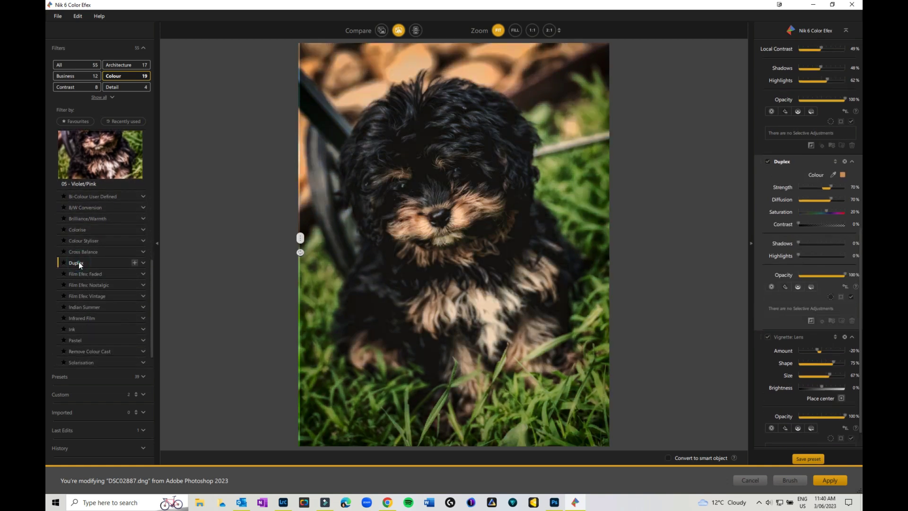
{"action": "left_click", "coordinate": [143, 262]}
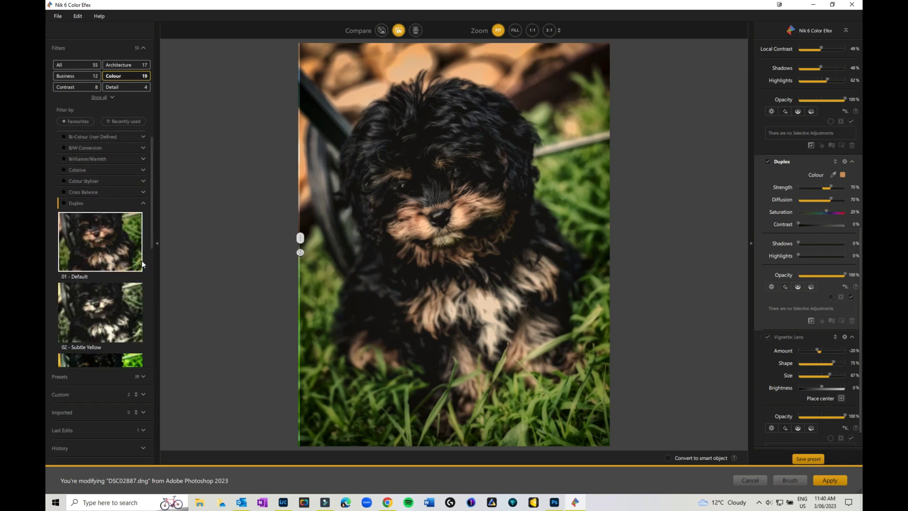
Step: Try the Duplex variants Subtle Yellow, Strong Saturated Yellow and Default, and close Color Efex without saving
{"action": "left_click", "coordinate": [93, 260]}
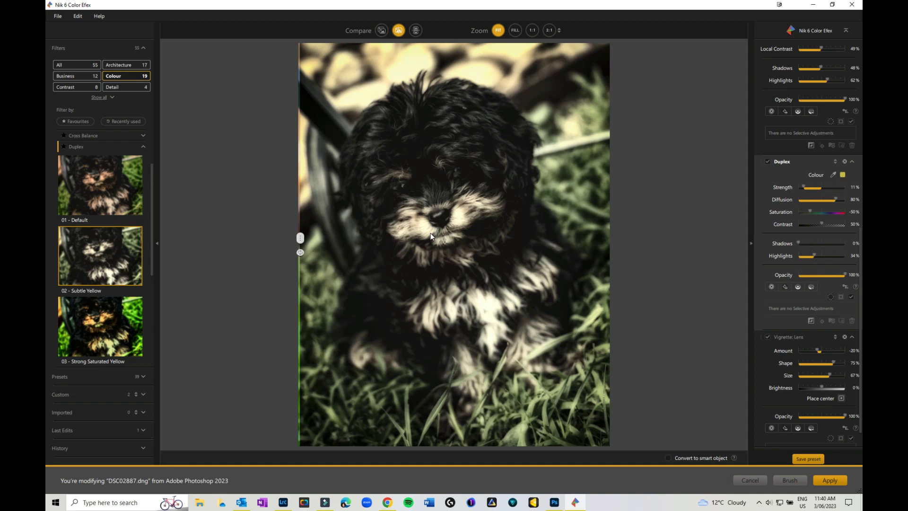
{"action": "left_click", "coordinate": [118, 333]}
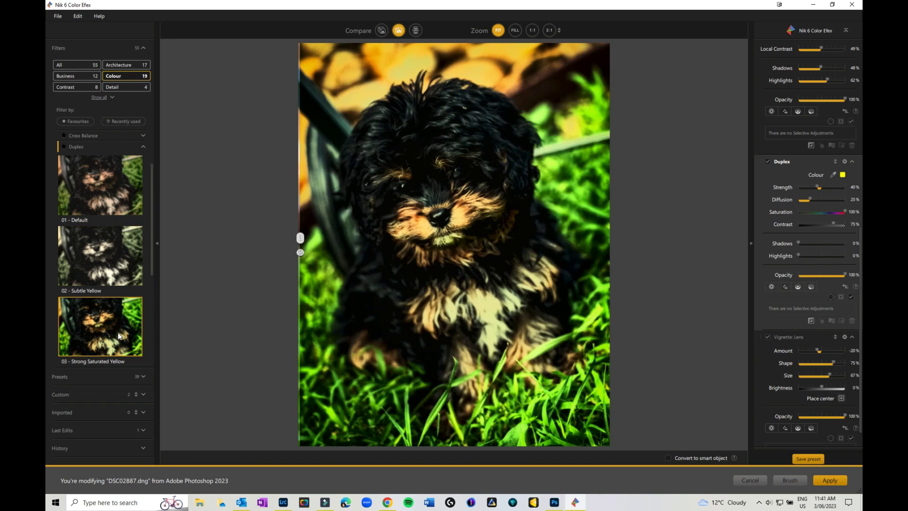
{"action": "left_click", "coordinate": [106, 191]}
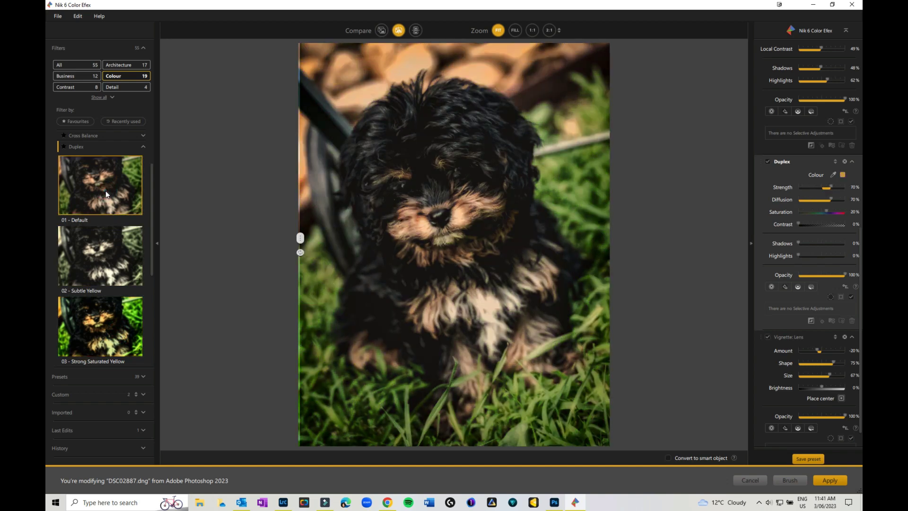
{"action": "left_click", "coordinate": [749, 480]}
{"action": "left_click", "coordinate": [500, 266]}
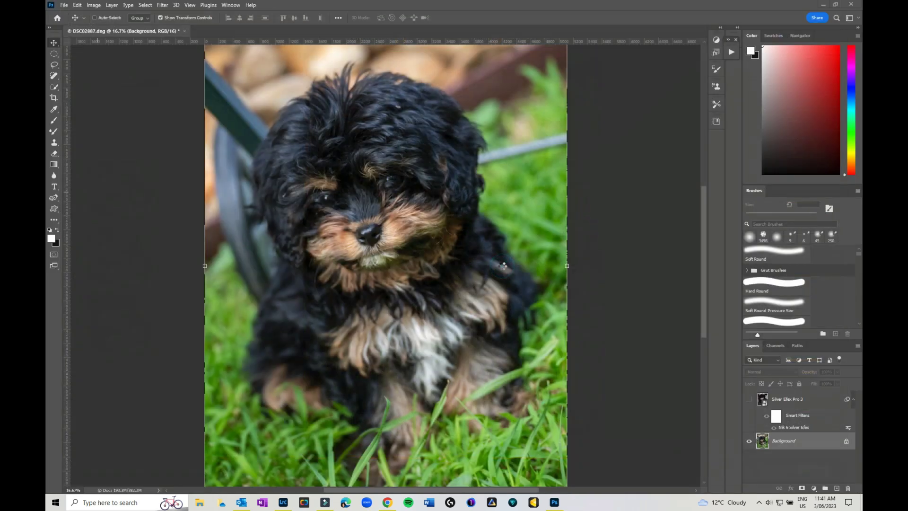
Step: Open the Background layer in Nik 6 Analog Efex and look through the Classic Camera presets and Camera Kit filters
{"action": "left_click", "coordinate": [789, 445]}
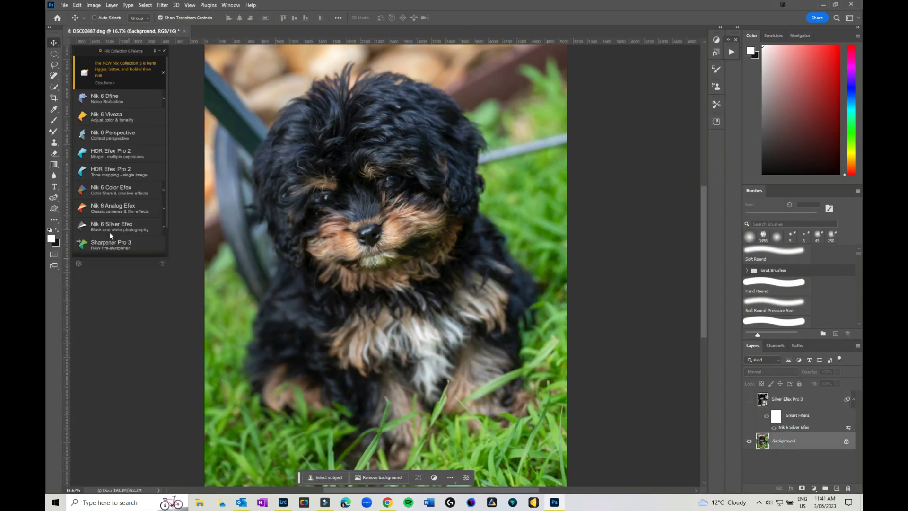
{"action": "left_click", "coordinate": [116, 207]}
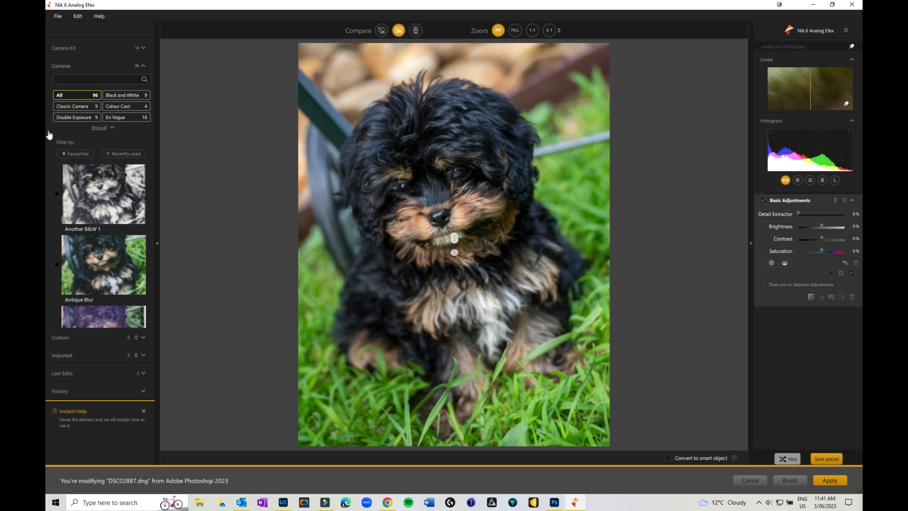
{"action": "left_click", "coordinate": [91, 107]}
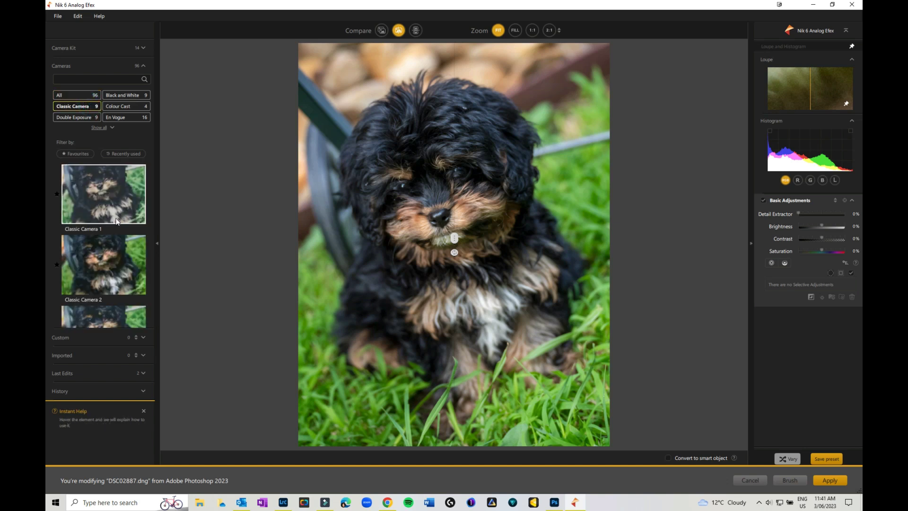
{"action": "scroll", "coordinate": [116, 220], "scroll_direction": "down", "scroll_amount": 3}
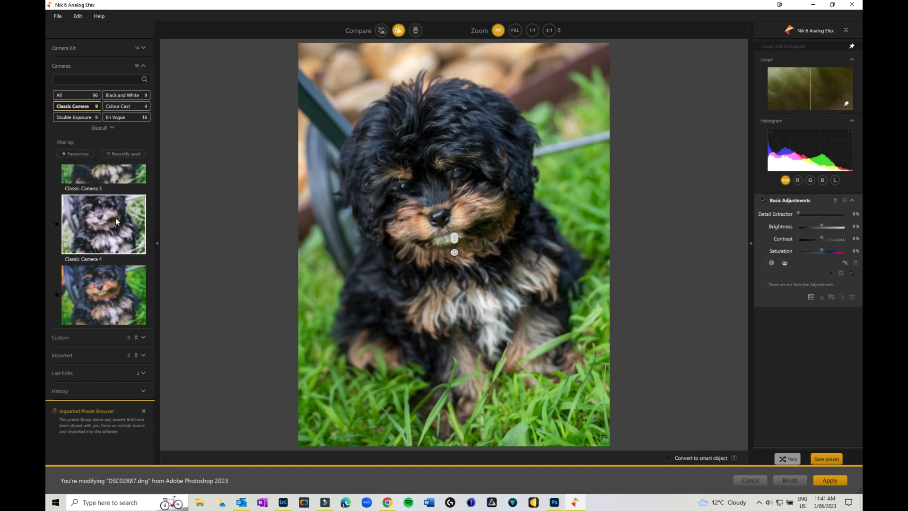
{"action": "scroll", "coordinate": [116, 221], "scroll_direction": "down", "scroll_amount": 1}
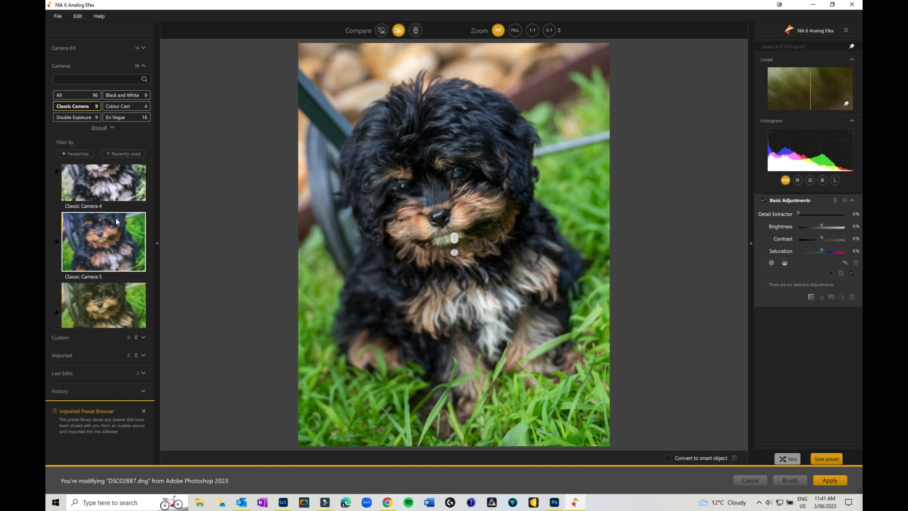
{"action": "left_click", "coordinate": [143, 49]}
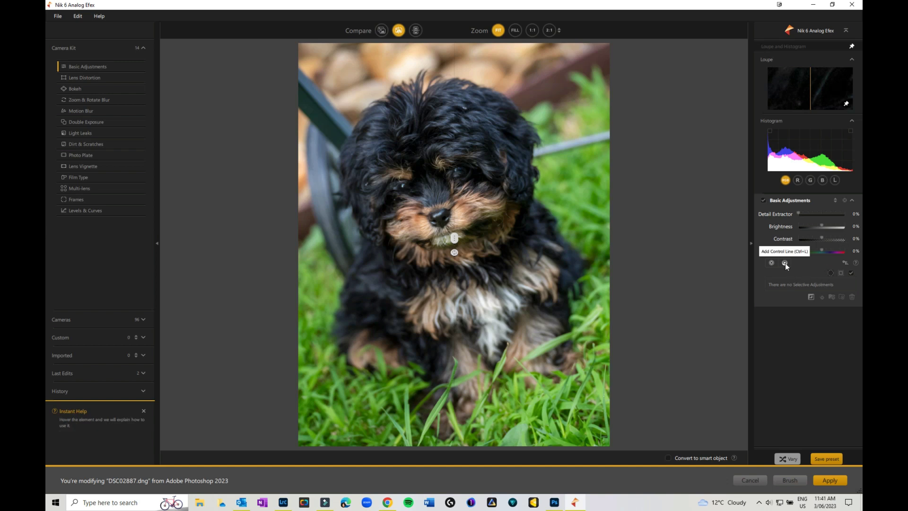
Step: Try the Lens Distortion filter with distortion at 55% and chromatic shift at 100%, and remove the filter
{"action": "left_click", "coordinate": [96, 78]}
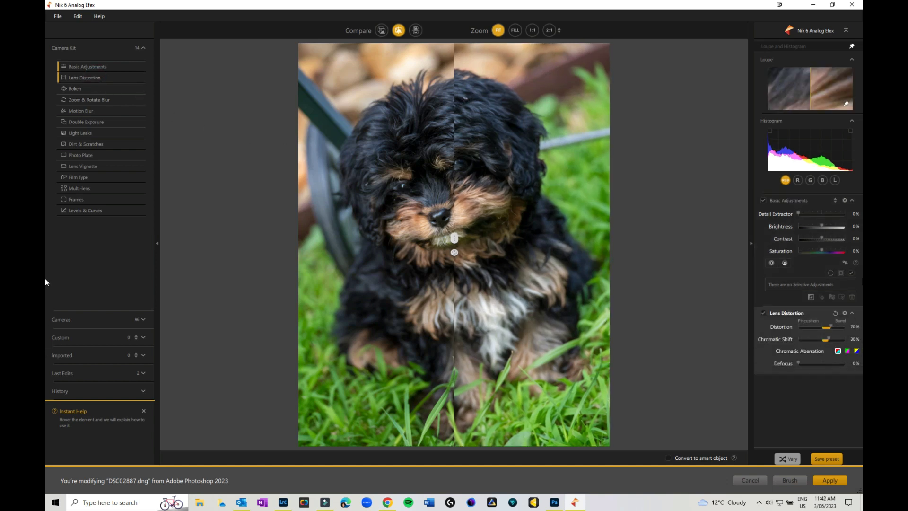
{"action": "left_click", "coordinate": [852, 199]}
{"action": "left_click", "coordinate": [852, 198]}
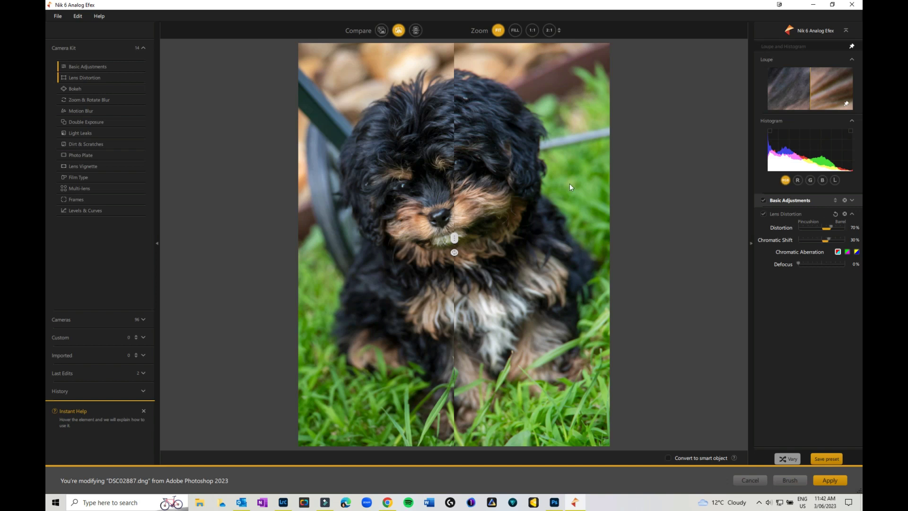
{"action": "left_click_drag", "start_coordinate": [456, 239], "coordinate": [354, 203]}
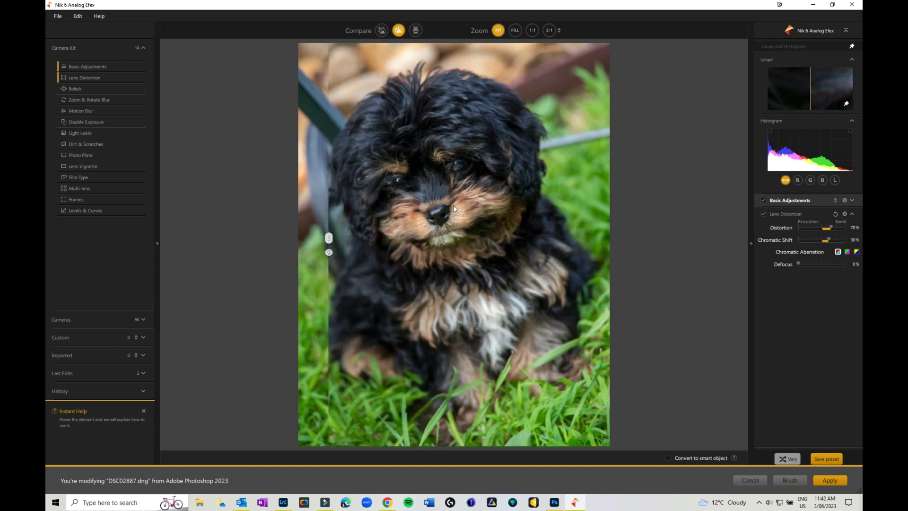
{"action": "left_click_drag", "start_coordinate": [828, 229], "coordinate": [845, 243]}
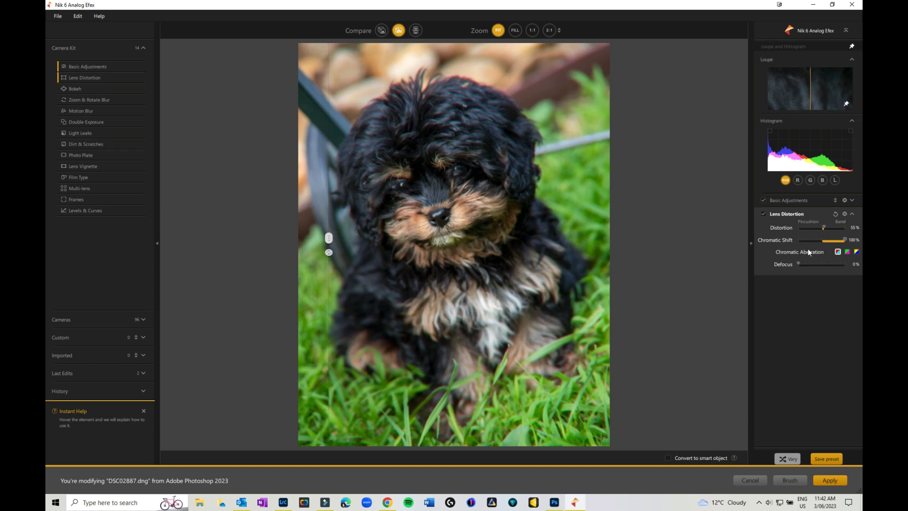
{"action": "left_click", "coordinate": [845, 214]}
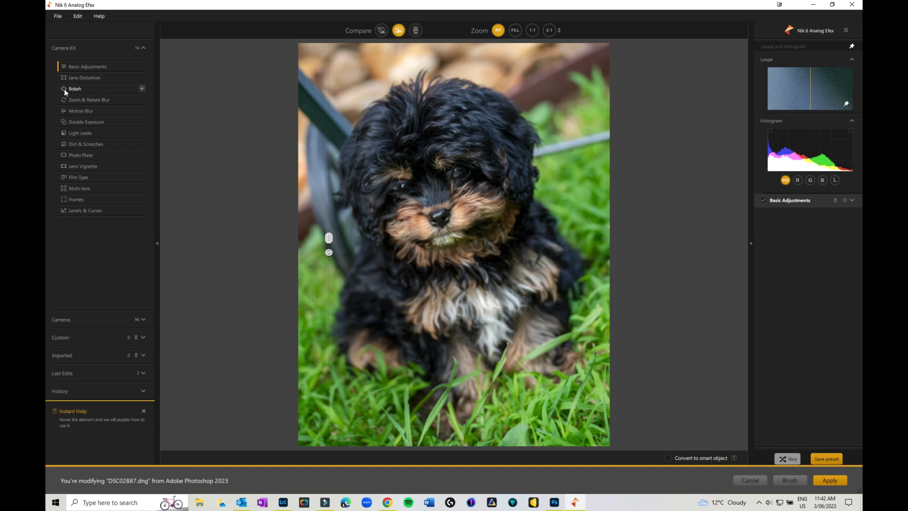
Step: Add the Bokeh filter, centre its enlarged sharp area on the puppy's nose, and set the blur strength to 31%
{"action": "left_click", "coordinate": [92, 88]}
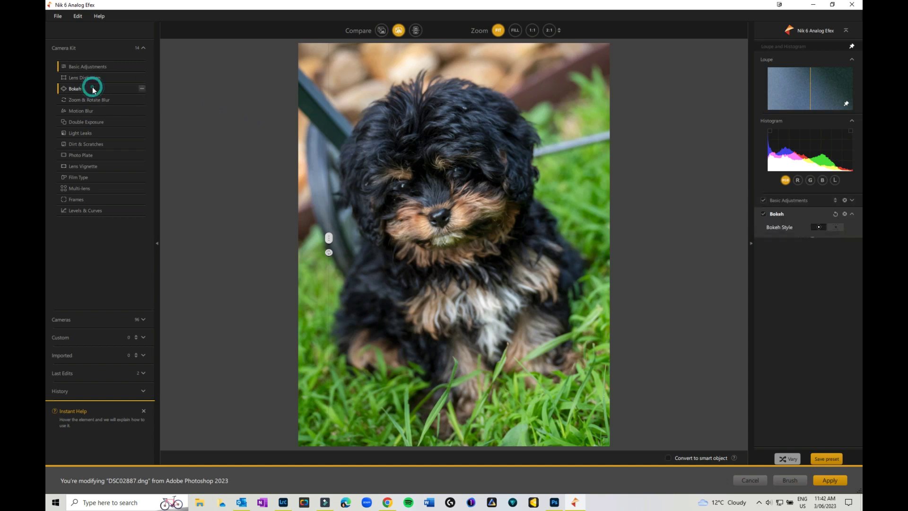
{"action": "mouse_move", "coordinate": [454, 244]}
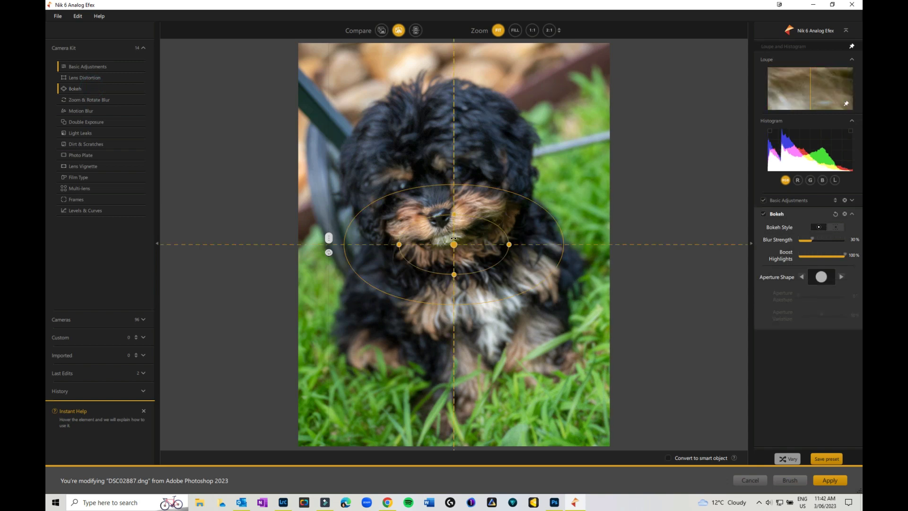
{"action": "left_click_drag", "start_coordinate": [454, 244], "coordinate": [485, 219]}
{"action": "left_click_drag", "start_coordinate": [445, 185], "coordinate": [445, 157]}
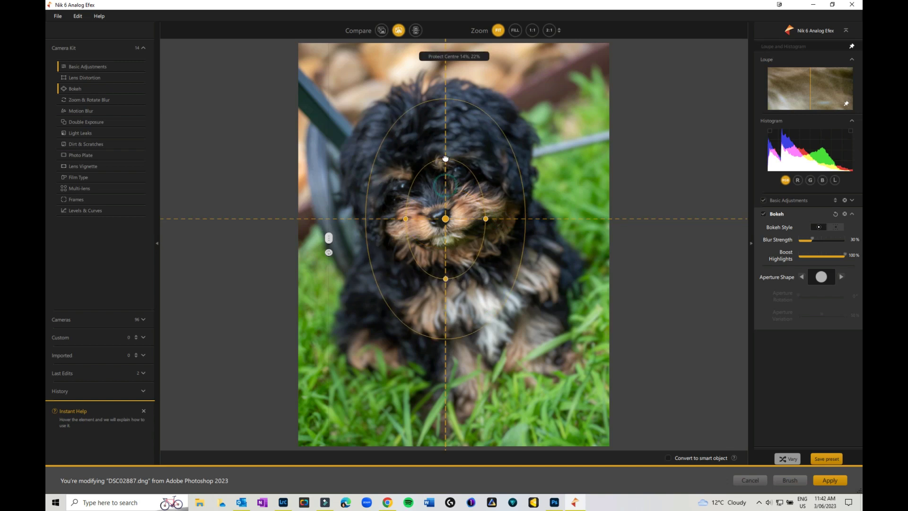
{"action": "left_click_drag", "start_coordinate": [487, 218], "coordinate": [521, 218]}
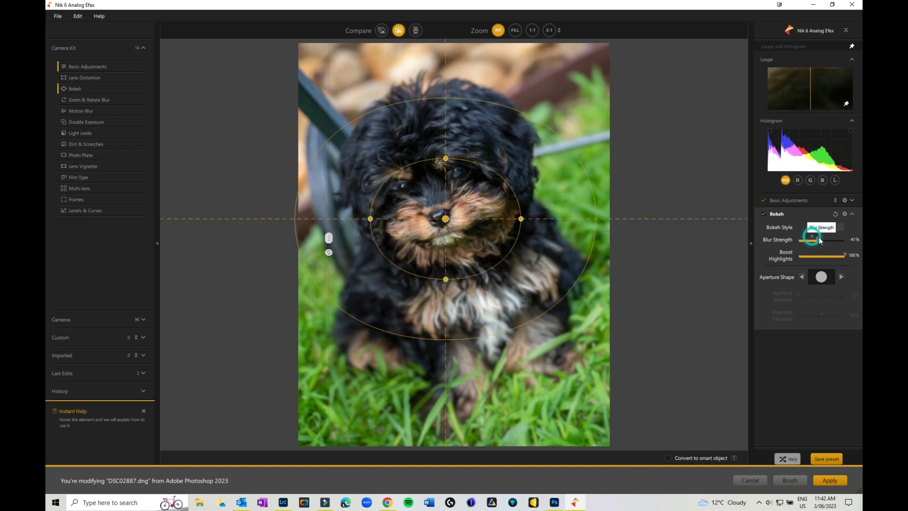
{"action": "mouse_move", "coordinate": [811, 238]}
{"action": "left_mouse_down"}
{"action": "mouse_move", "coordinate": [835, 238]}
{"action": "mouse_move", "coordinate": [813, 239]}
{"action": "left_mouse_up"}
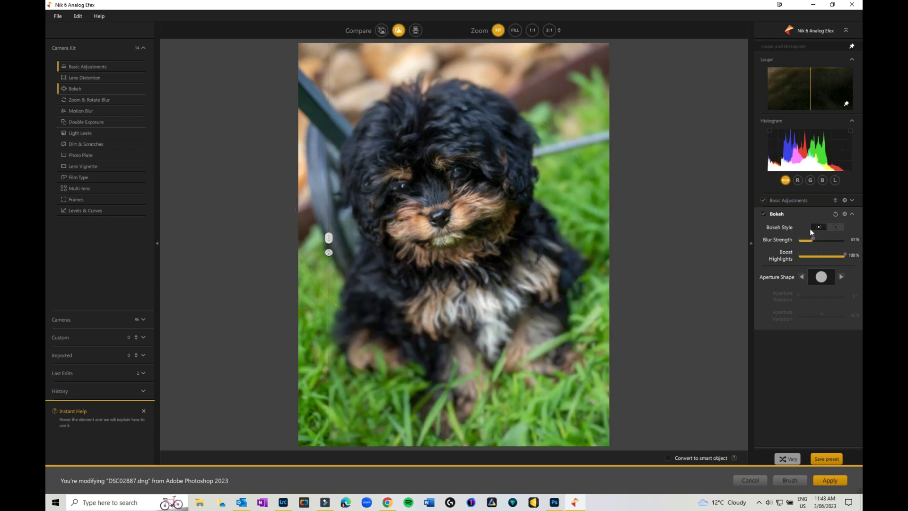
Step: Try the Tilt Shift bokeh style, restore the round style, and set a hexagonal aperture shape with 294° rotation
{"action": "left_click", "coordinate": [837, 228]}
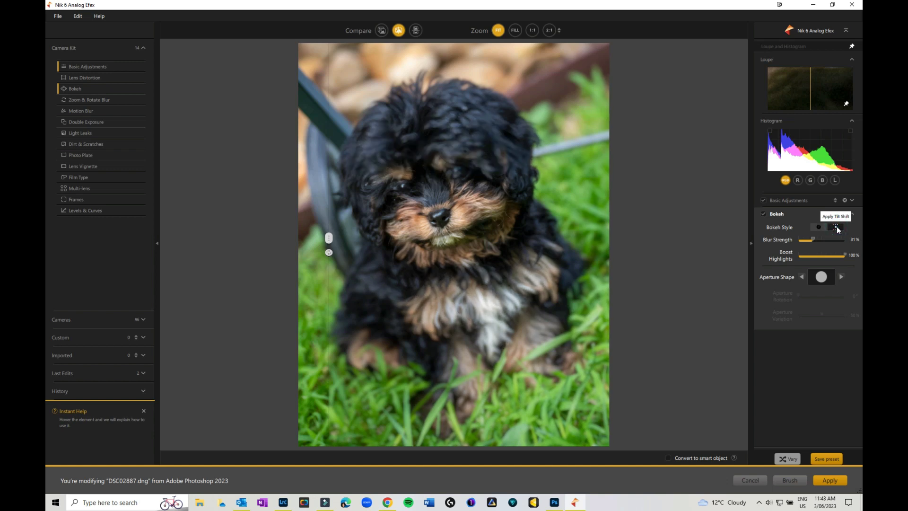
{"action": "left_click", "coordinate": [819, 229]}
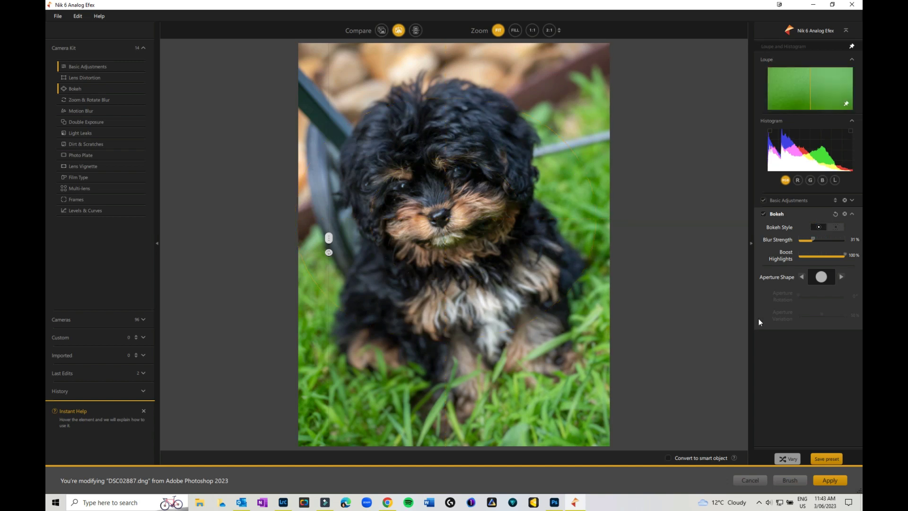
{"action": "left_click", "coordinate": [841, 278]}
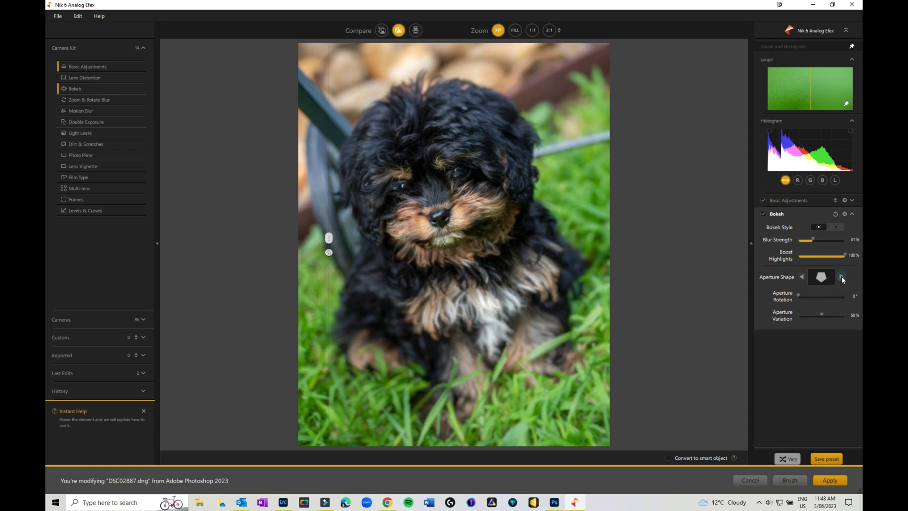
{"action": "left_click", "coordinate": [841, 278]}
{"action": "left_click_drag", "start_coordinate": [798, 296], "coordinate": [836, 297]}
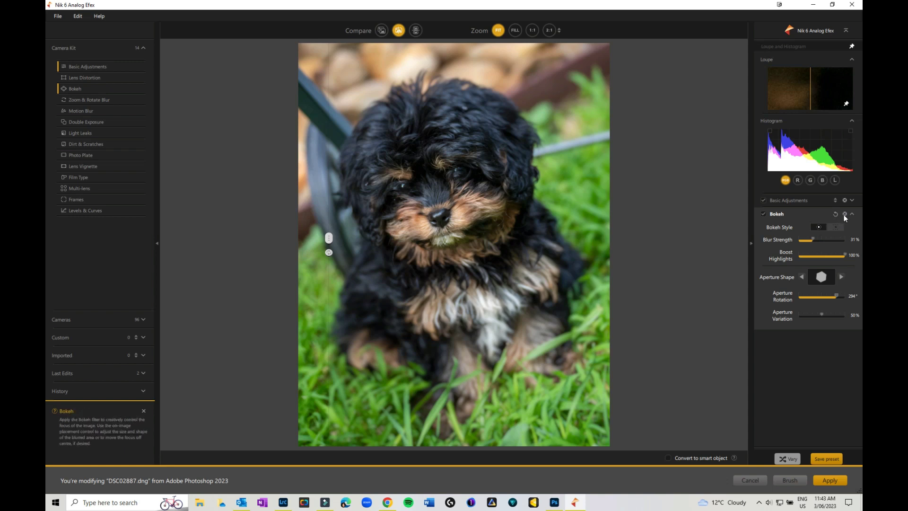
Step: Compare the photo with and without Bokeh, collapse the filter's settings, and leave it switched off
{"action": "left_click", "coordinate": [763, 213]}
{"action": "left_click", "coordinate": [852, 215]}
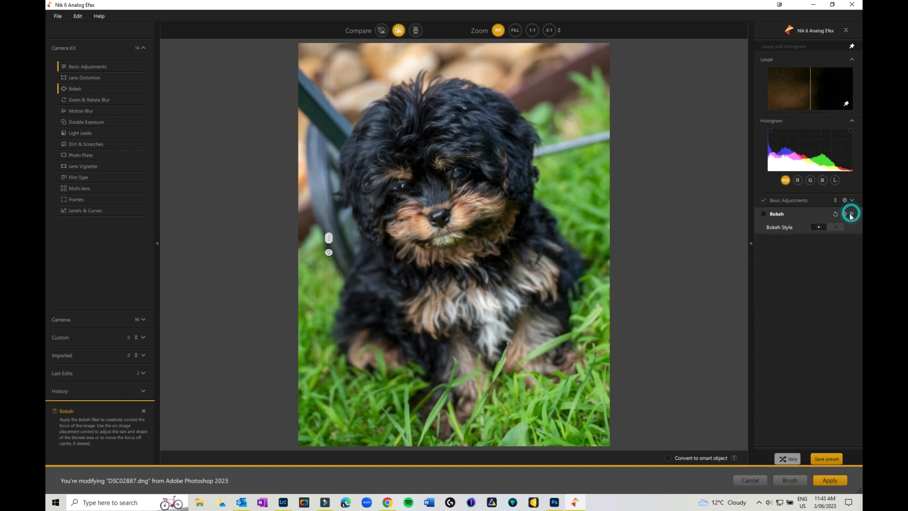
{"action": "left_click", "coordinate": [764, 214]}
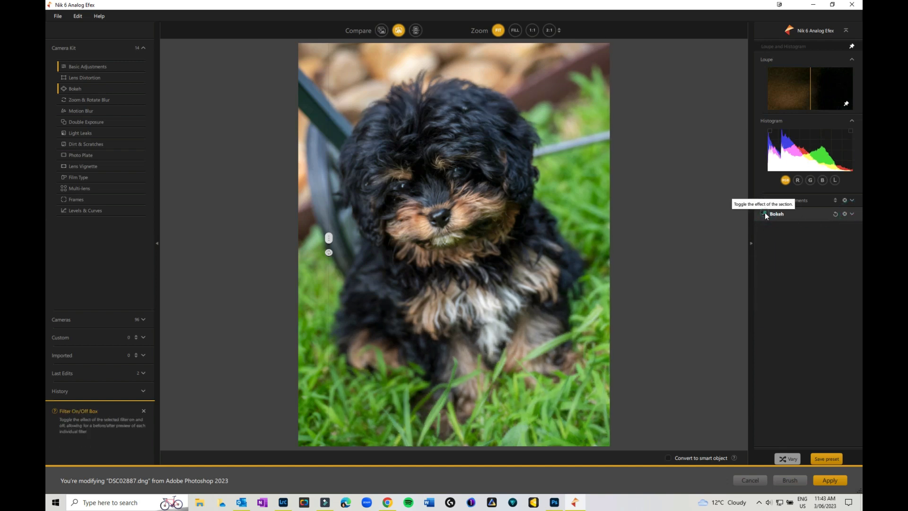
{"action": "left_click", "coordinate": [764, 215]}
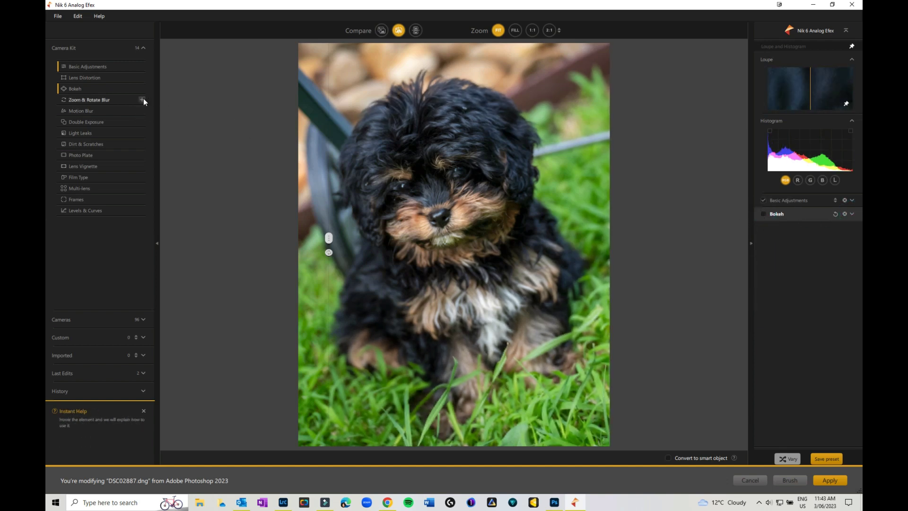
Step: Add the Zoom & Rotate Blur filter with Protect Centre at 41% and Rotate Strength at 78°
{"action": "left_click", "coordinate": [92, 102]}
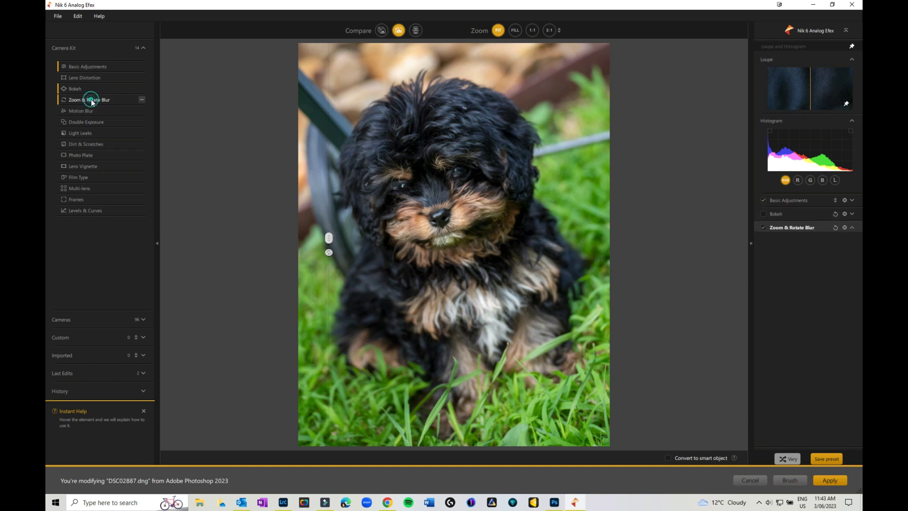
{"action": "mouse_move", "coordinate": [809, 242]}
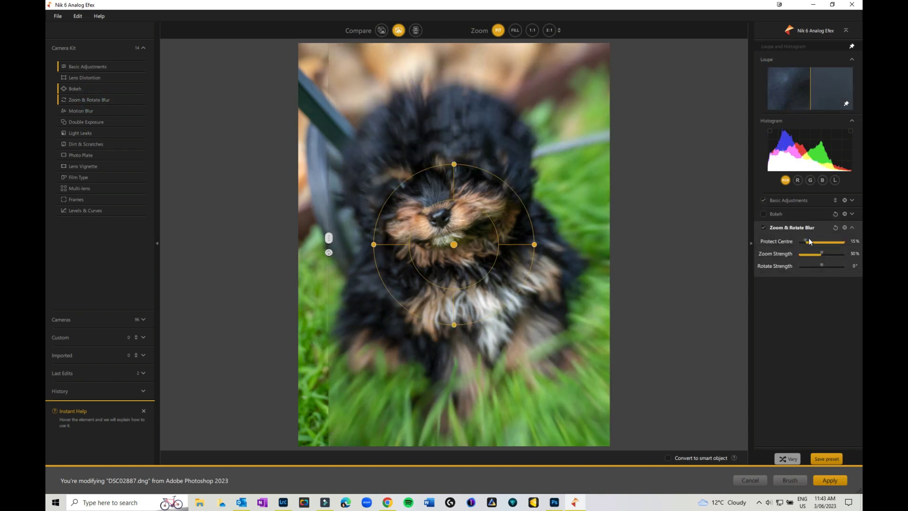
{"action": "left_click_drag", "start_coordinate": [804, 239], "coordinate": [825, 266]}
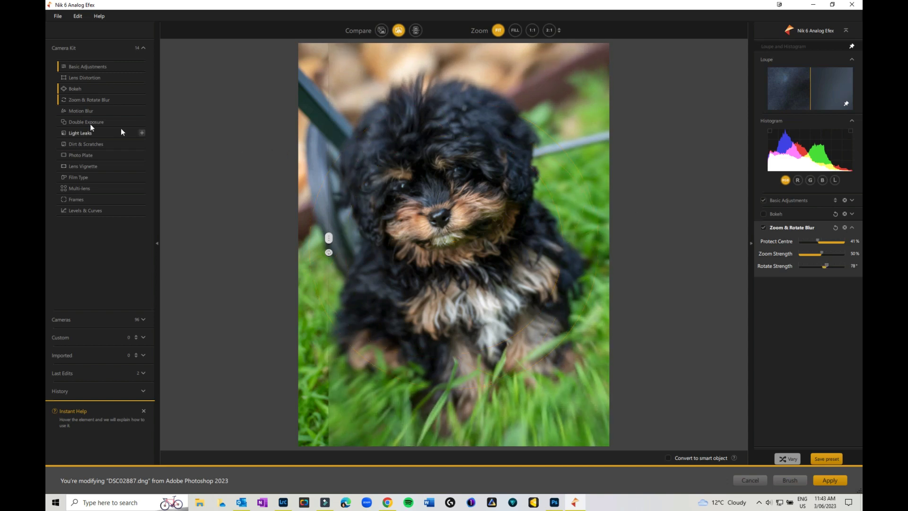
Step: Add the Motion Blur filter, set Zoom & Rotate Blur's Protect Centre to 62%, and switch Zoom & Rotate Blur off
{"action": "left_click", "coordinate": [76, 112]}
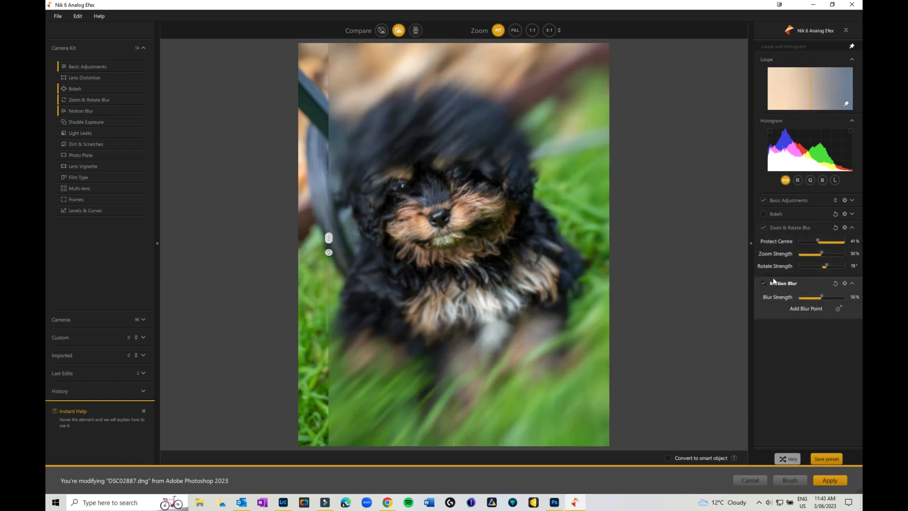
{"action": "left_click", "coordinate": [763, 227]}
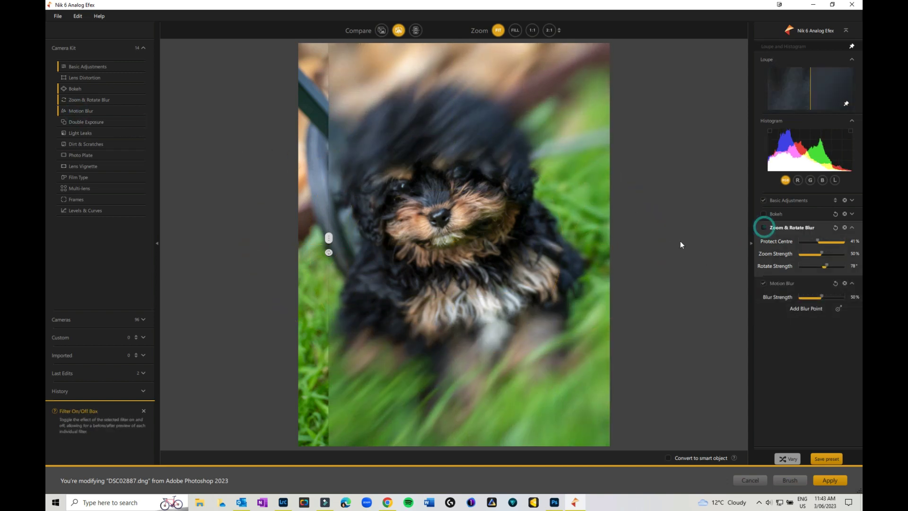
{"action": "left_click", "coordinate": [828, 242]}
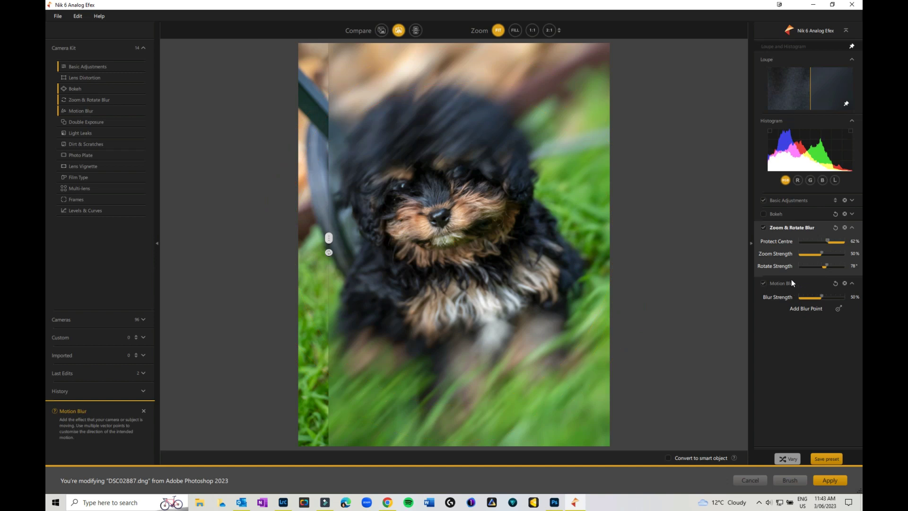
{"action": "left_click", "coordinate": [764, 228]}
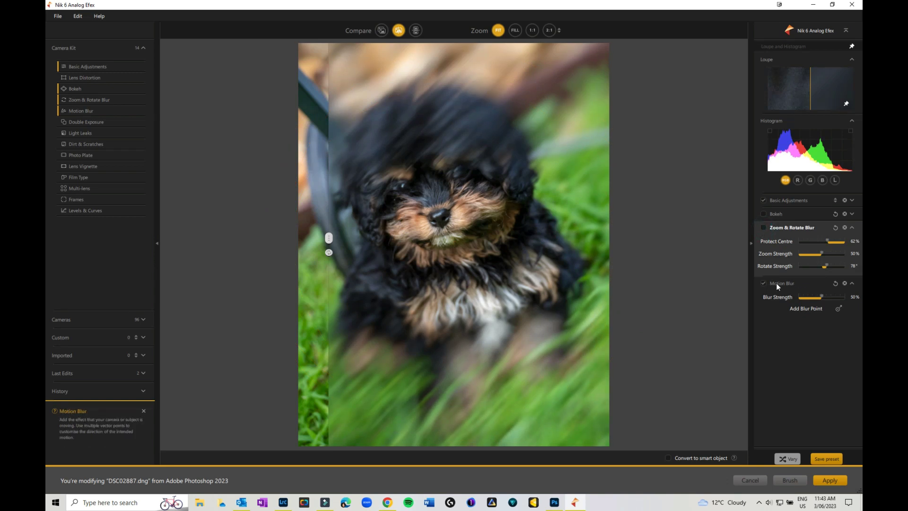
Step: Set Motion Blur's strength to 0%, move its blur point just above the puppy's nose, and adjust its direction to about 44° and 54%
{"action": "left_click", "coordinate": [775, 283]}
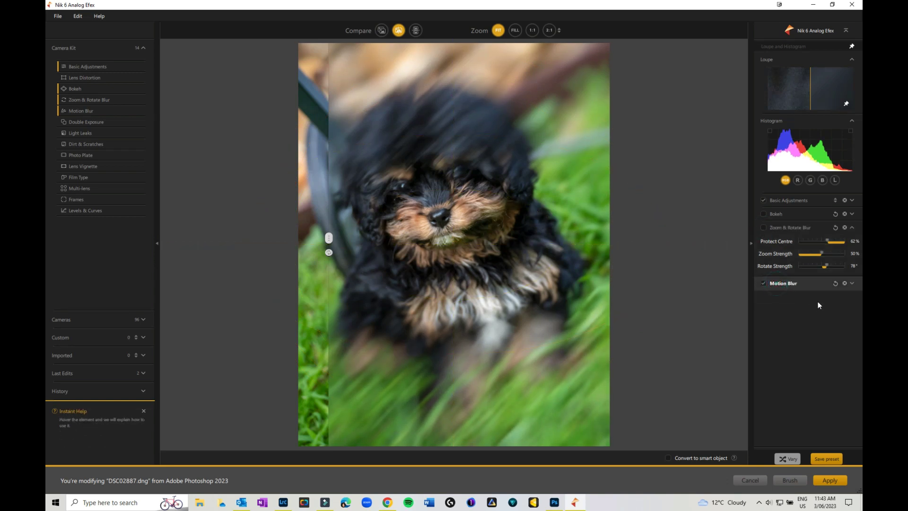
{"action": "left_click", "coordinate": [852, 282]}
{"action": "left_click_drag", "start_coordinate": [820, 297], "coordinate": [798, 297]}
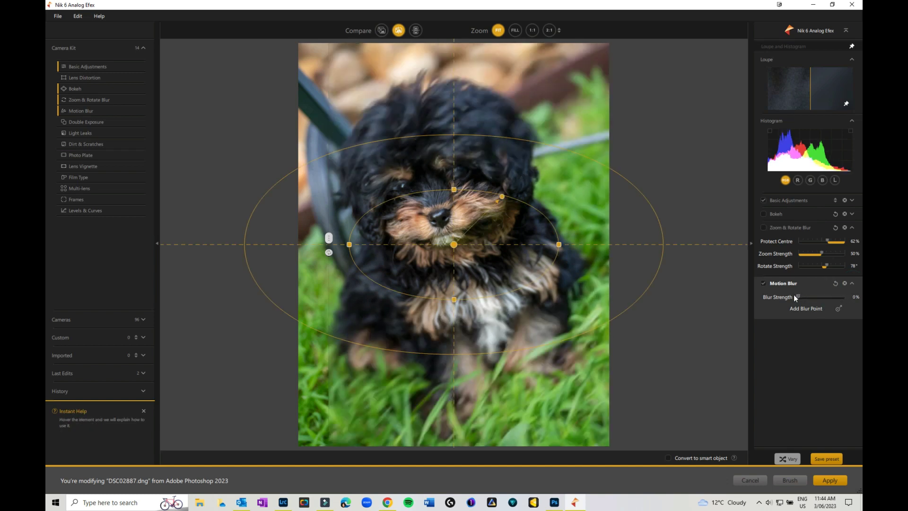
{"action": "left_click", "coordinate": [837, 309]}
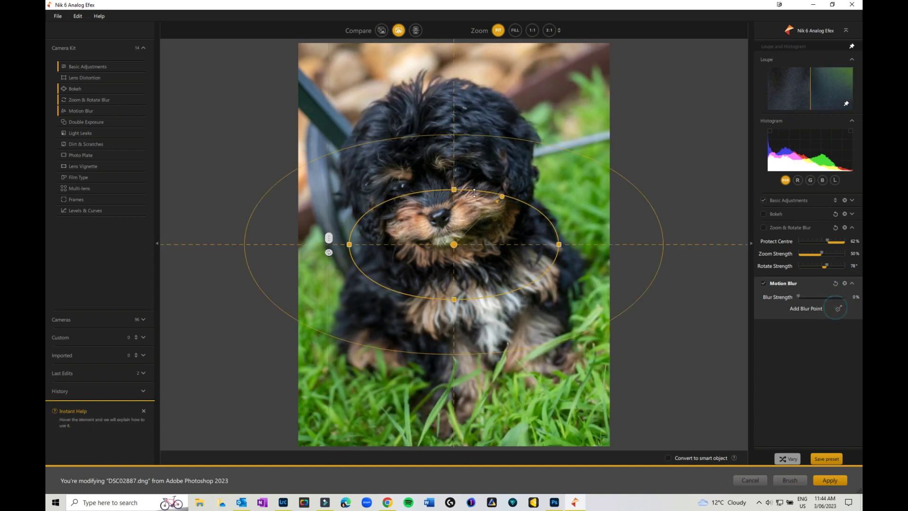
{"action": "left_click_drag", "start_coordinate": [454, 242], "coordinate": [441, 203]}
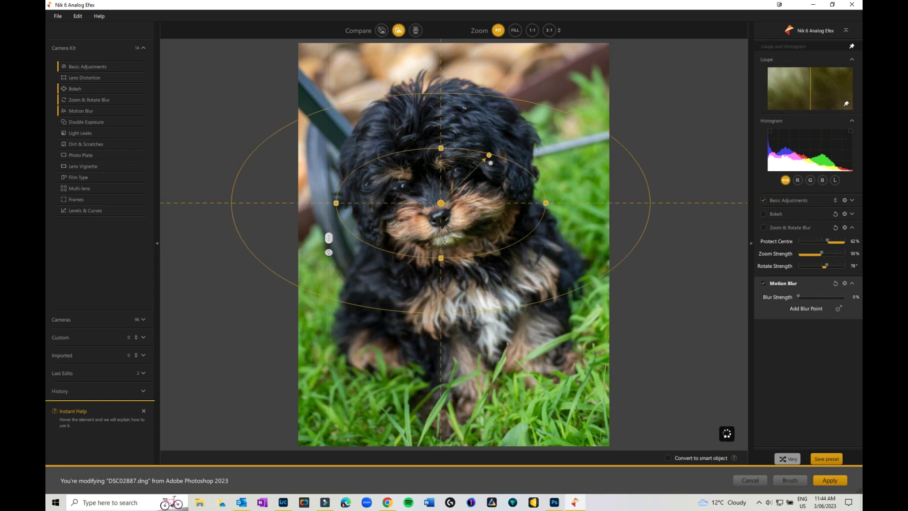
{"action": "mouse_move", "coordinate": [487, 149]}
{"action": "left_mouse_down"}
{"action": "mouse_move", "coordinate": [431, 142]}
{"action": "mouse_move", "coordinate": [491, 151]}
{"action": "left_mouse_up"}
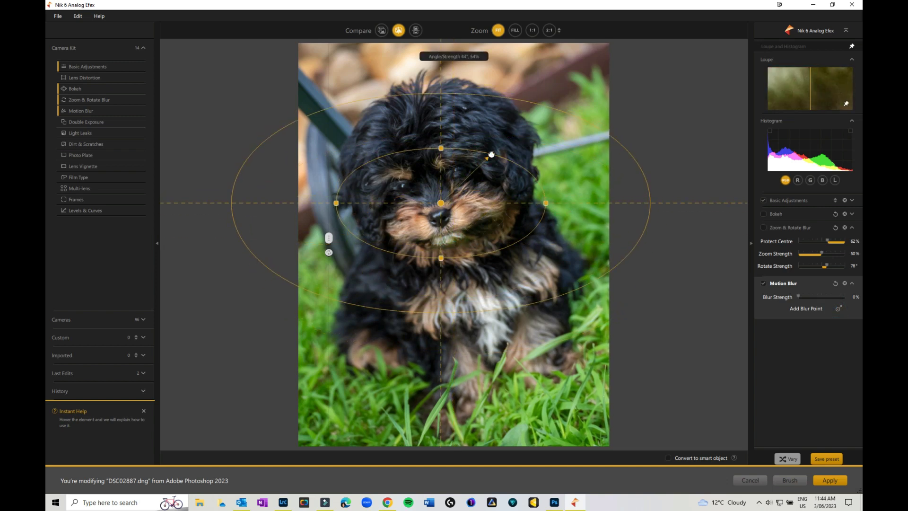
Step: Add the Double Exposure filter and shift the second exposure down toward the puppy's front paw
{"action": "left_click", "coordinate": [95, 121]}
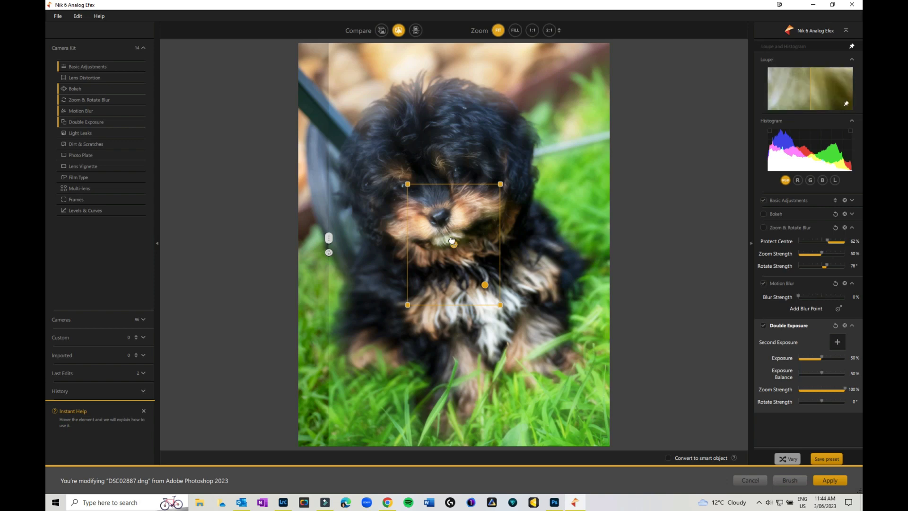
{"action": "left_click_drag", "start_coordinate": [448, 238], "coordinate": [385, 361]}
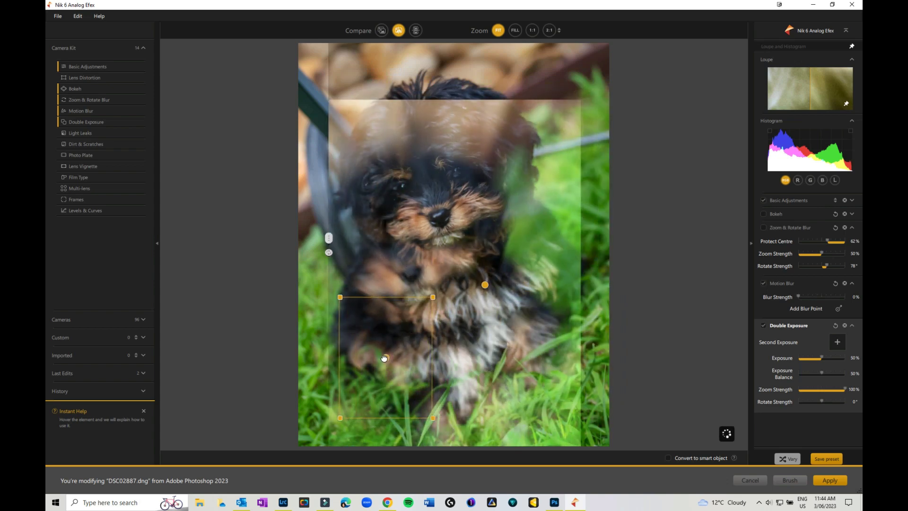
Step: Load the Steampunk-2 portrait from the HC 122 Jewelled folder as the second exposure and rotate it counter-clockwise
{"action": "left_click", "coordinate": [838, 344]}
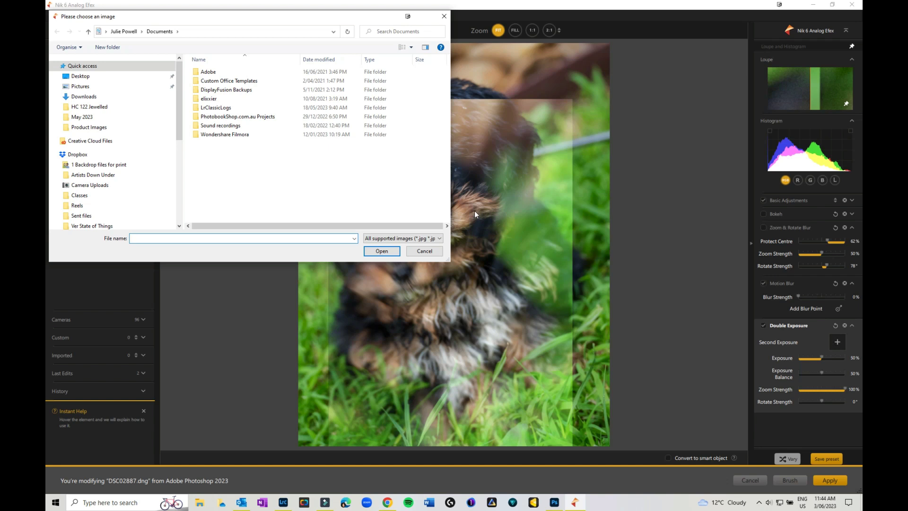
{"action": "left_click", "coordinate": [95, 107]}
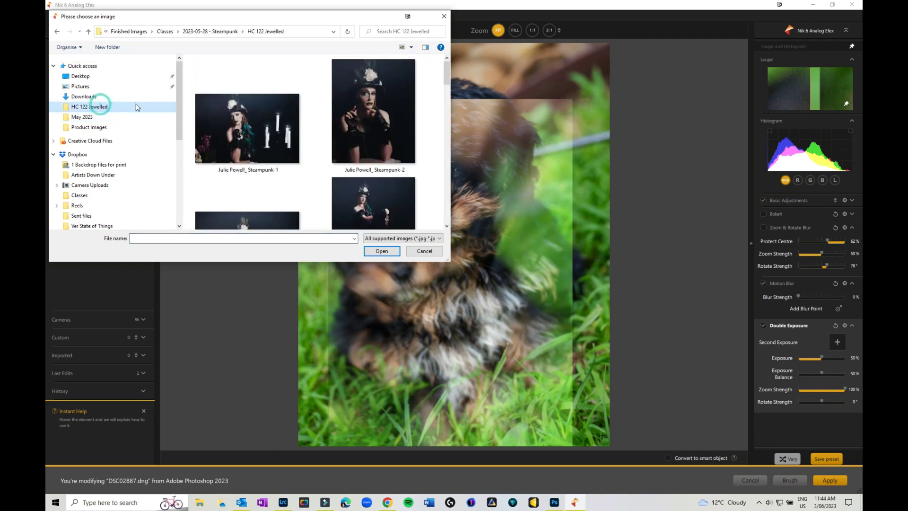
{"action": "left_click", "coordinate": [377, 122]}
{"action": "double_click", "coordinate": [377, 122]}
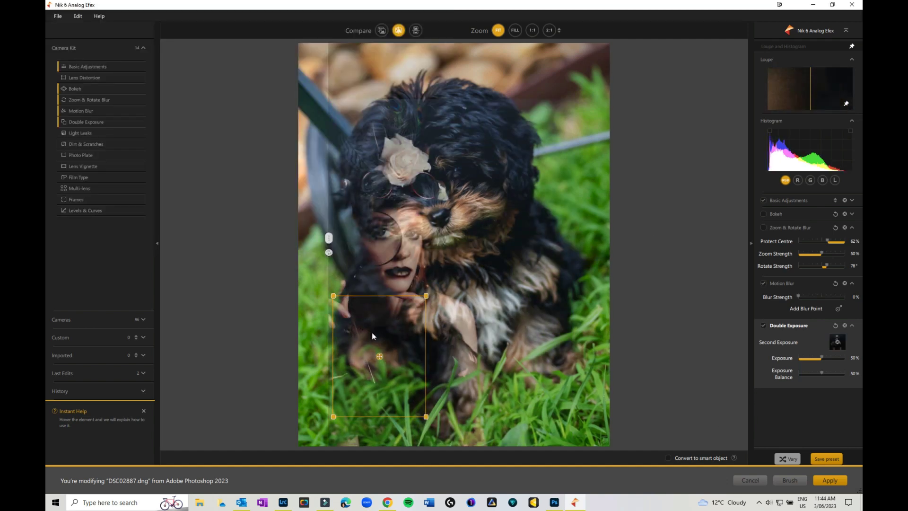
{"action": "left_click_drag", "start_coordinate": [383, 289], "coordinate": [312, 219]}
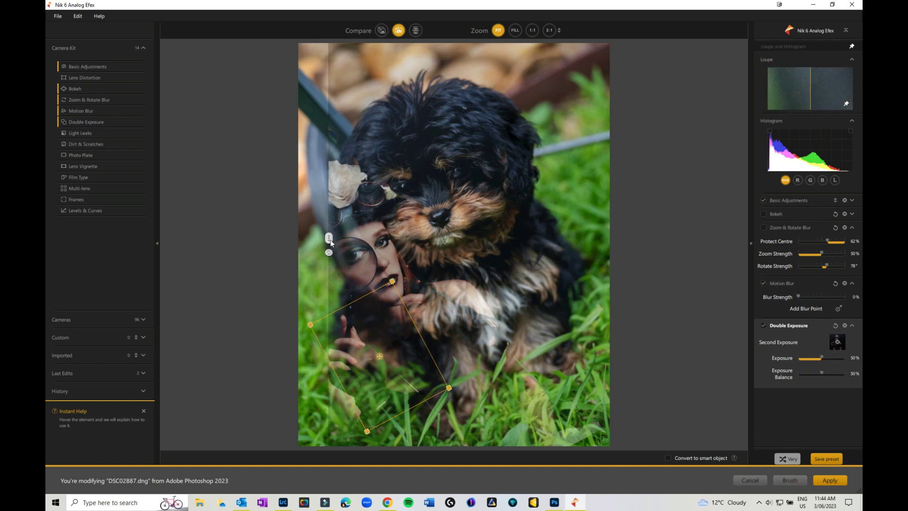
Step: Shift the comparison divider to the photo's edge, rotate the second exposure further counter-clockwise, and set Exposure to 66% and Exposure Balance to 16%
{"action": "left_click_drag", "start_coordinate": [327, 236], "coordinate": [299, 234]}
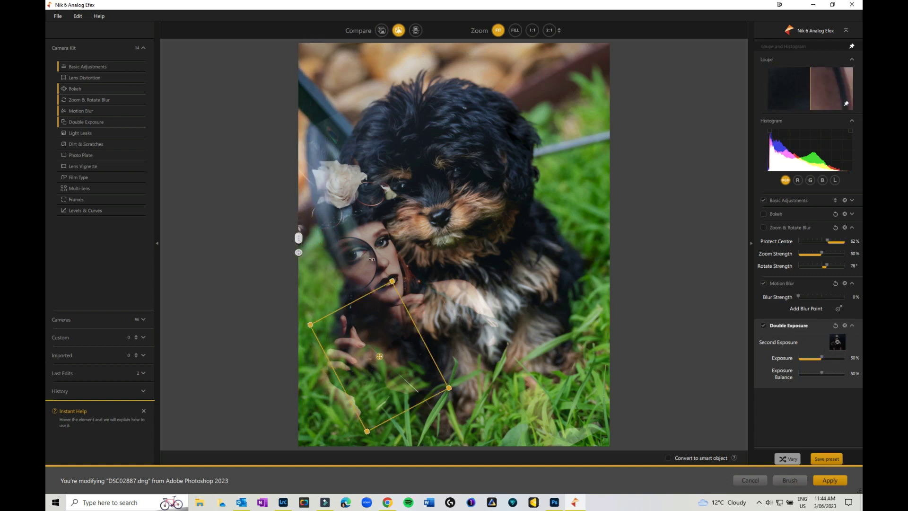
{"action": "left_click_drag", "start_coordinate": [371, 260], "coordinate": [361, 261]}
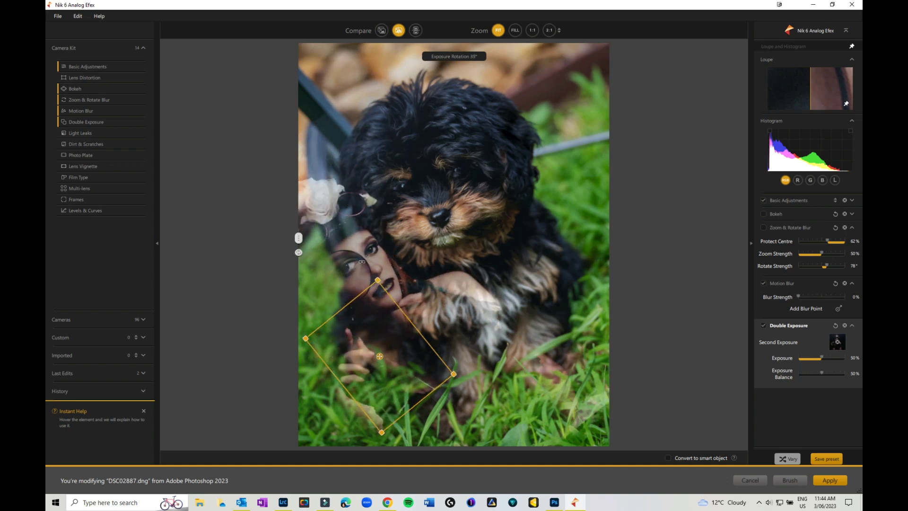
{"action": "mouse_move", "coordinate": [822, 373]}
{"action": "left_mouse_down"}
{"action": "mouse_move", "coordinate": [833, 374]}
{"action": "mouse_move", "coordinate": [801, 373]}
{"action": "mouse_move", "coordinate": [827, 357]}
{"action": "left_mouse_up"}
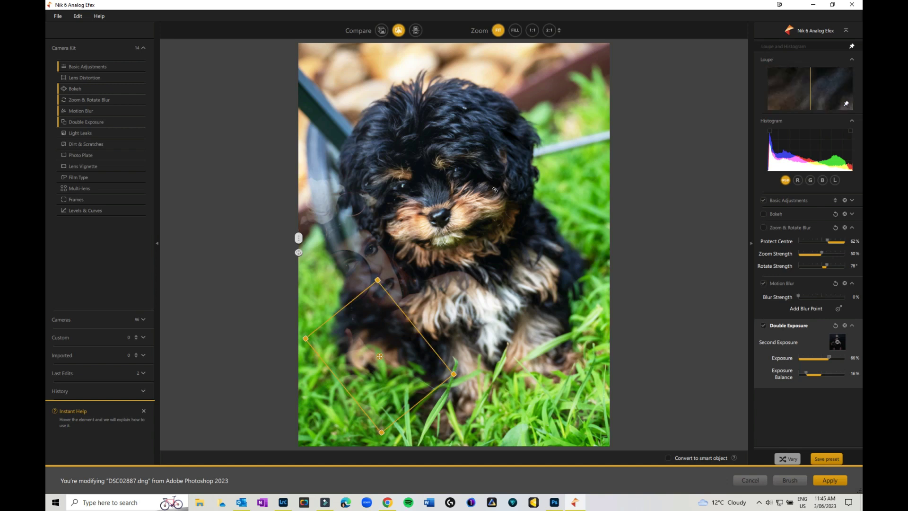
Step: Remove the portrait from Double Exposure, move the second exposure's centre to the puppy's chin, and set Exposure Balance to 64%
{"action": "left_click", "coordinate": [837, 342]}
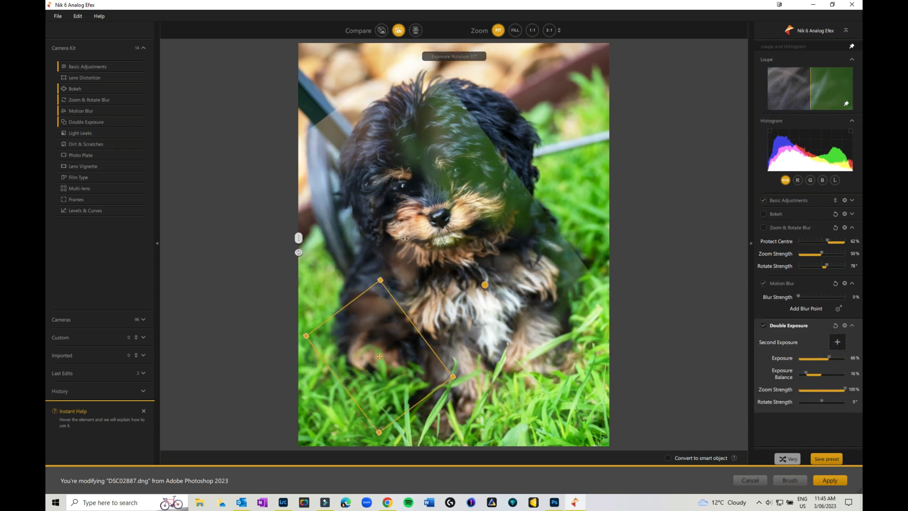
{"action": "left_click_drag", "start_coordinate": [382, 355], "coordinate": [439, 251]}
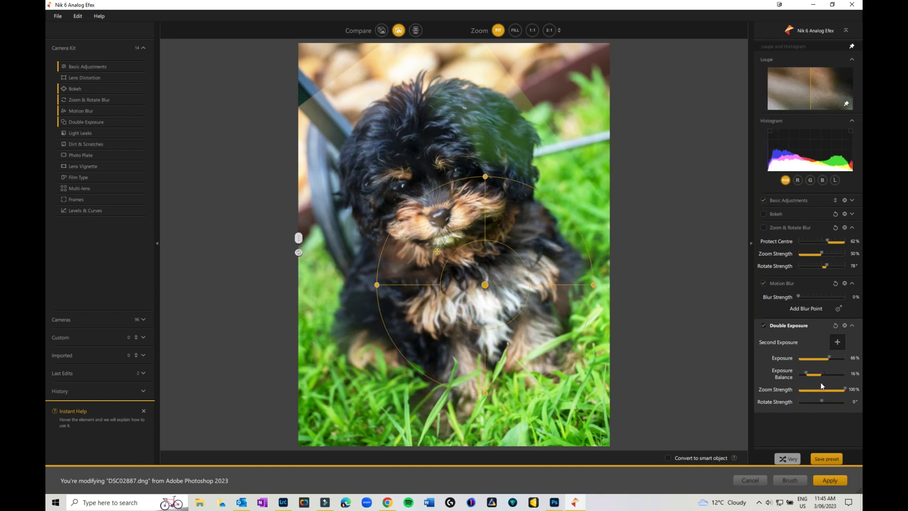
{"action": "left_click_drag", "start_coordinate": [817, 373], "coordinate": [826, 373]}
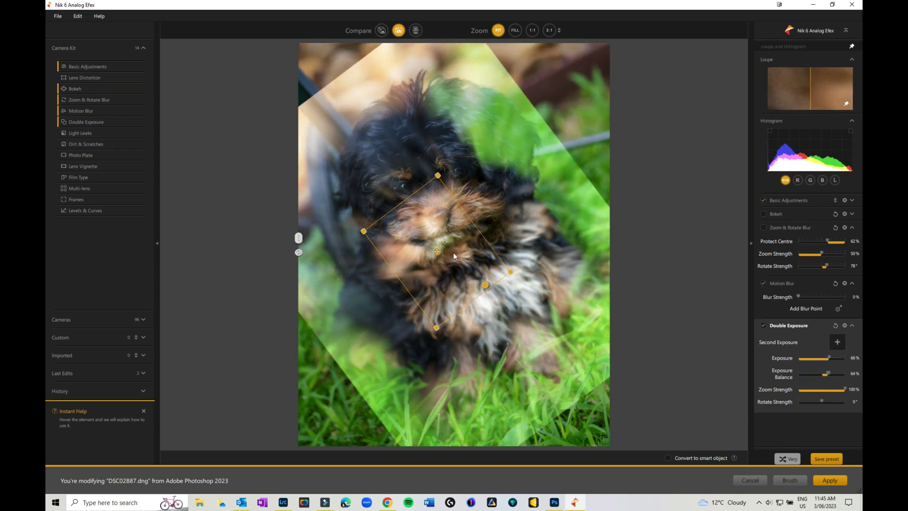
Step: Add the Light Leaks filter with the Dynamic type, choose the middle red leak in the second row, and set its strength to 38%
{"action": "left_click", "coordinate": [142, 133]}
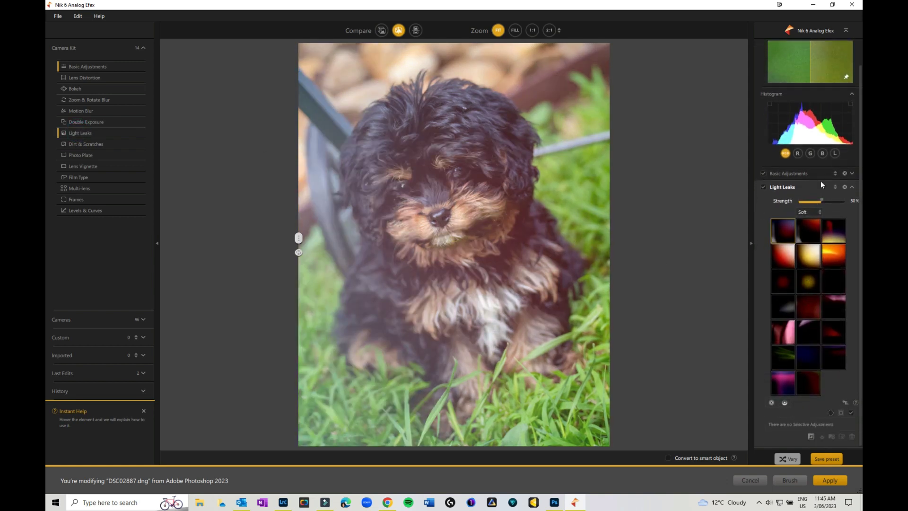
{"action": "left_click", "coordinate": [820, 212]}
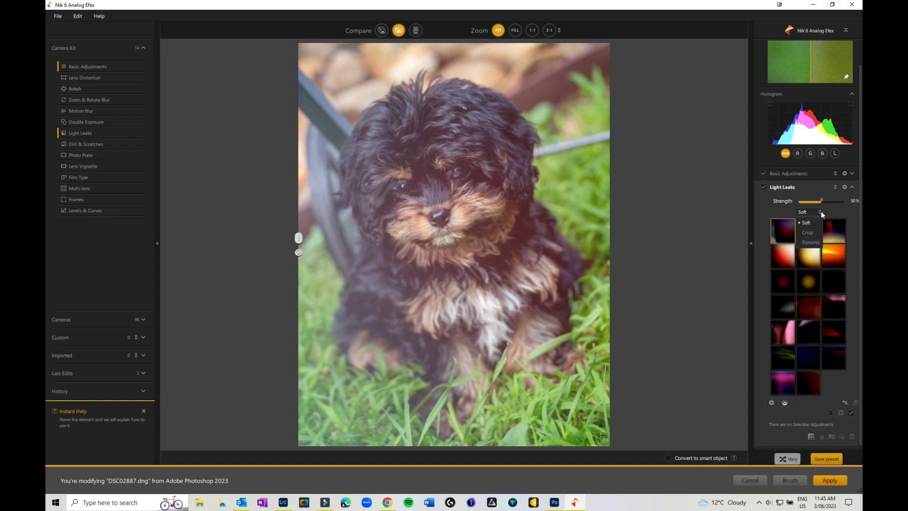
{"action": "left_click", "coordinate": [811, 242]}
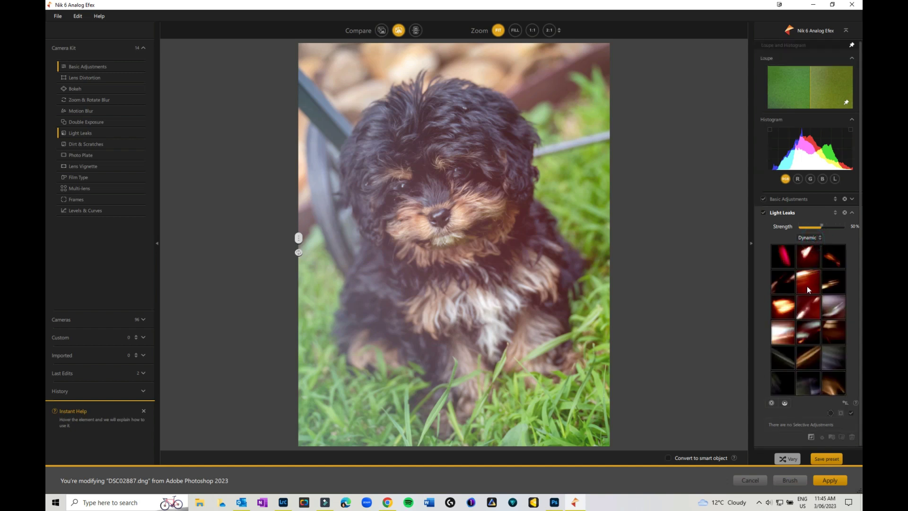
{"action": "left_click", "coordinate": [807, 283]}
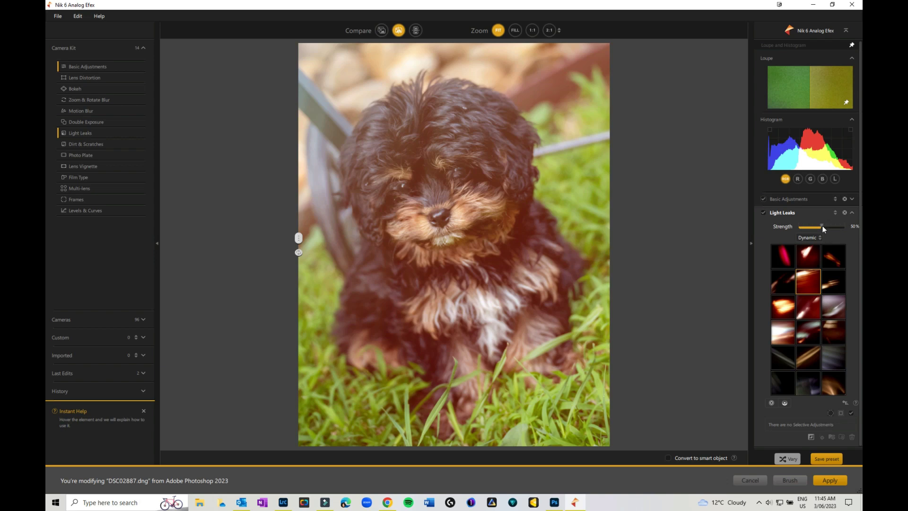
{"action": "mouse_move", "coordinate": [820, 225]}
{"action": "left_mouse_down"}
{"action": "mouse_move", "coordinate": [837, 226]}
{"action": "mouse_move", "coordinate": [799, 224]}
{"action": "mouse_move", "coordinate": [814, 225]}
{"action": "left_mouse_up"}
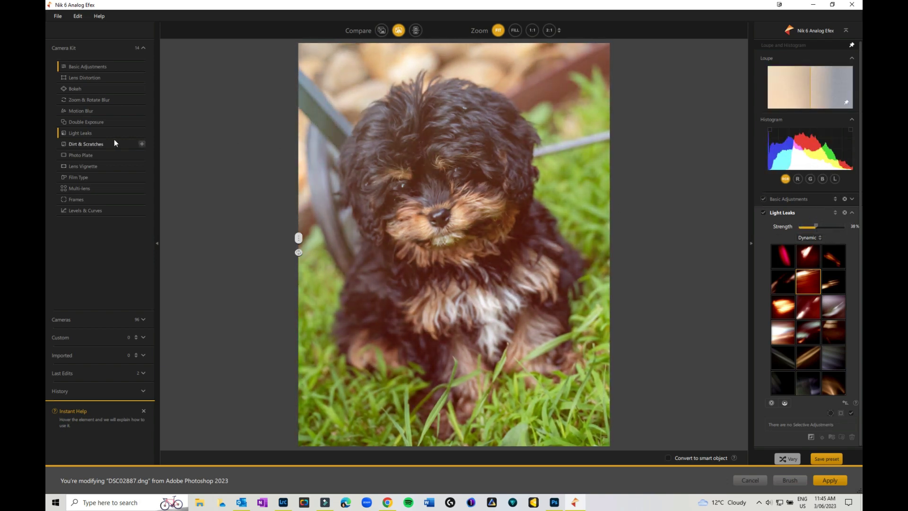
Step: Add the Dirt & Scratches filter with the Eroded type and the Photo Plate filter with the Concrete type
{"action": "left_click", "coordinate": [91, 146]}
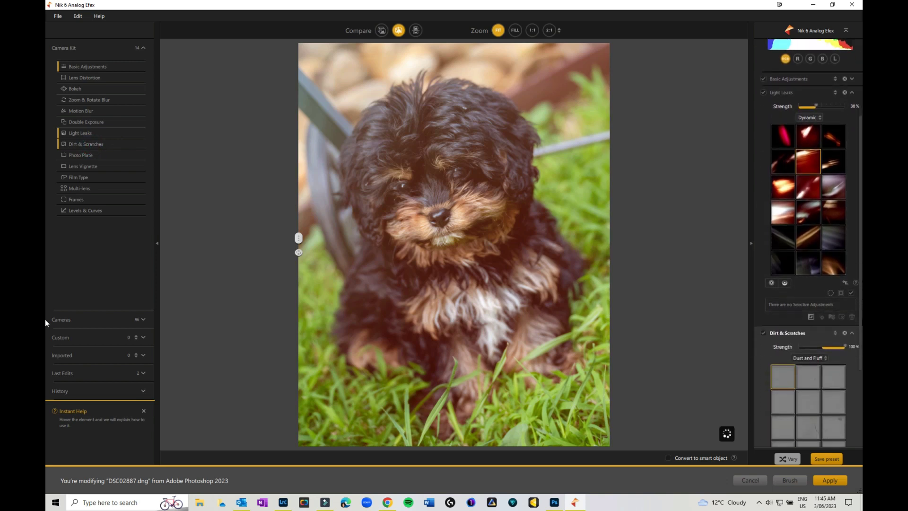
{"action": "left_click", "coordinate": [806, 239]}
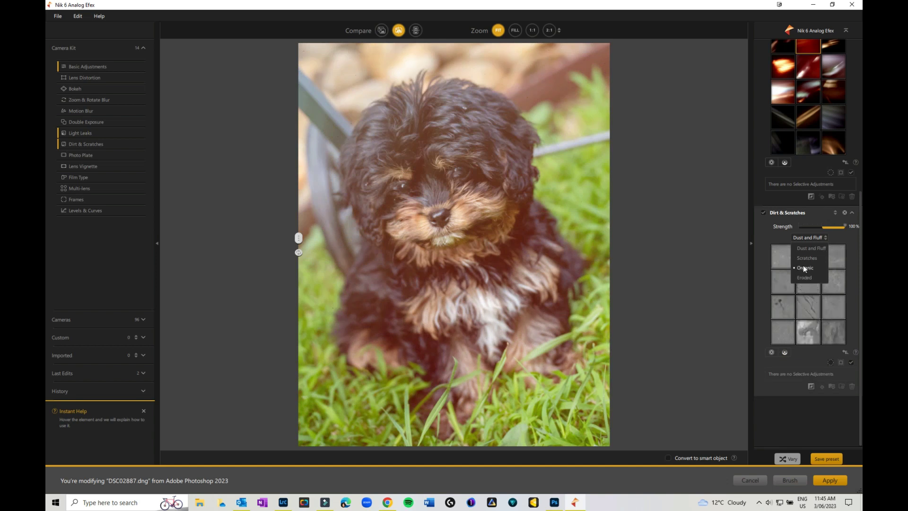
{"action": "left_click", "coordinate": [802, 277]}
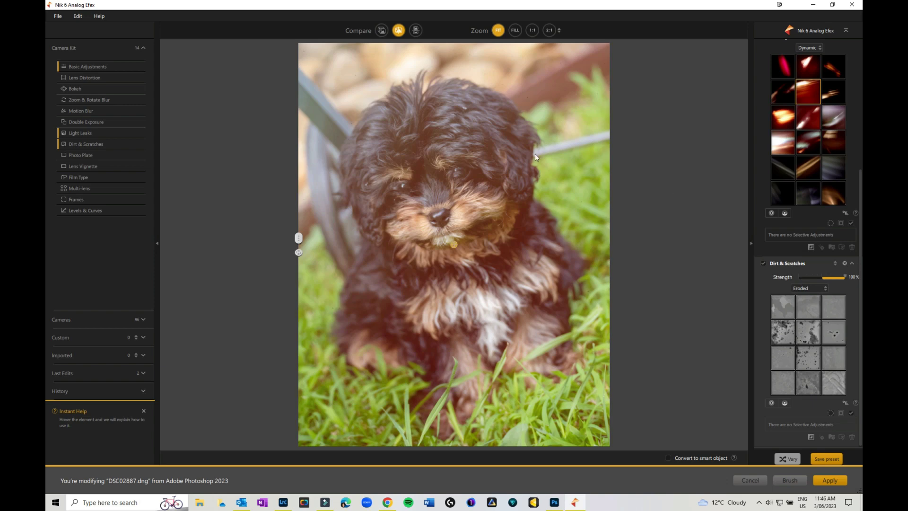
{"action": "left_click", "coordinate": [73, 155]}
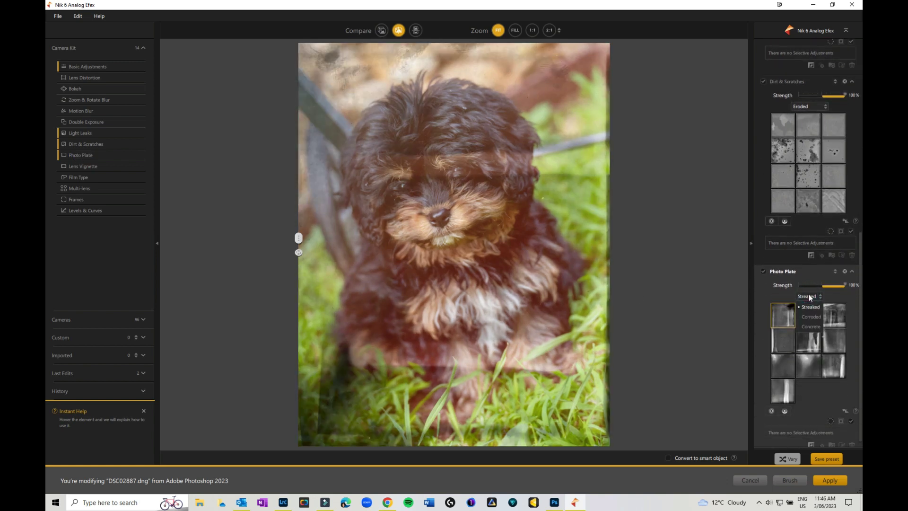
{"action": "left_click", "coordinate": [812, 326]}
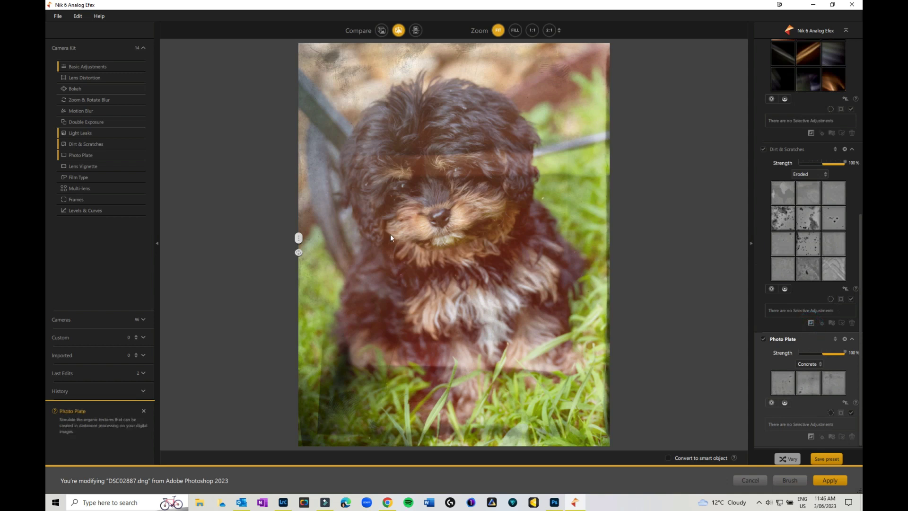
Step: Add a Lens Vignette with Amount -20%, Shape 36 and Size 27%
{"action": "left_click", "coordinate": [94, 166]}
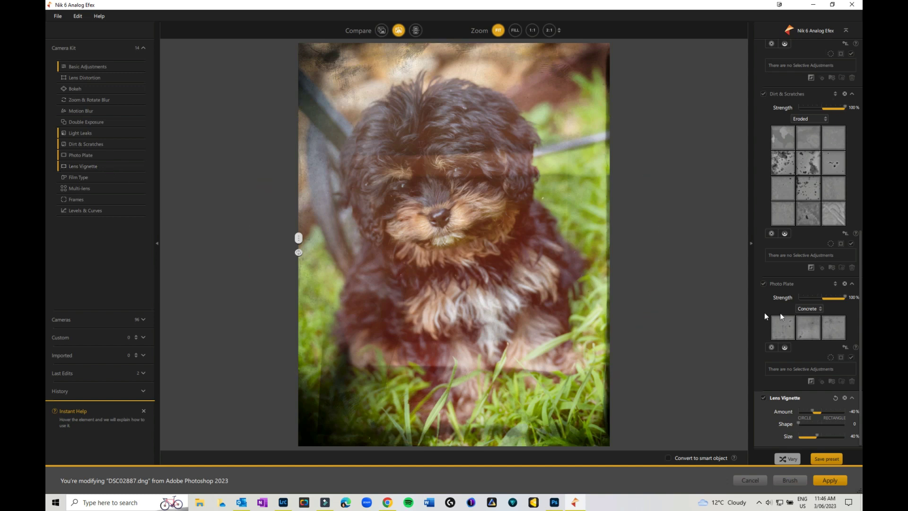
{"action": "mouse_move", "coordinate": [825, 418]}
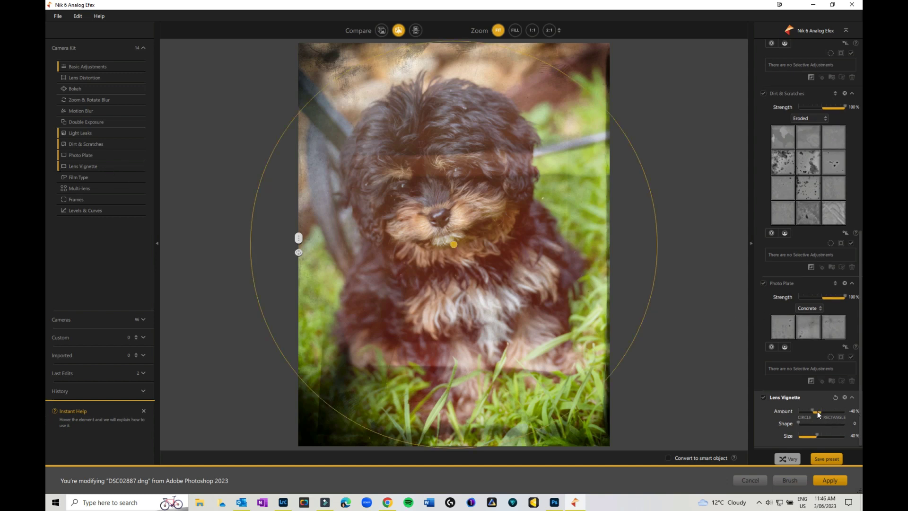
{"action": "left_click_drag", "start_coordinate": [817, 411], "coordinate": [810, 436]}
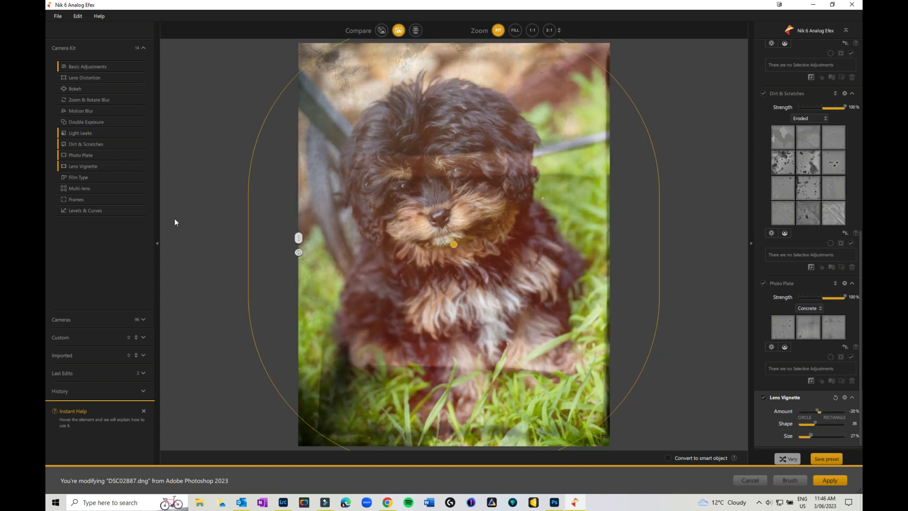
Step: Add the Warm Film Type, choose swatch 2 in the middle row, and set Grain per pixel to 460
{"action": "left_click", "coordinate": [81, 178]}
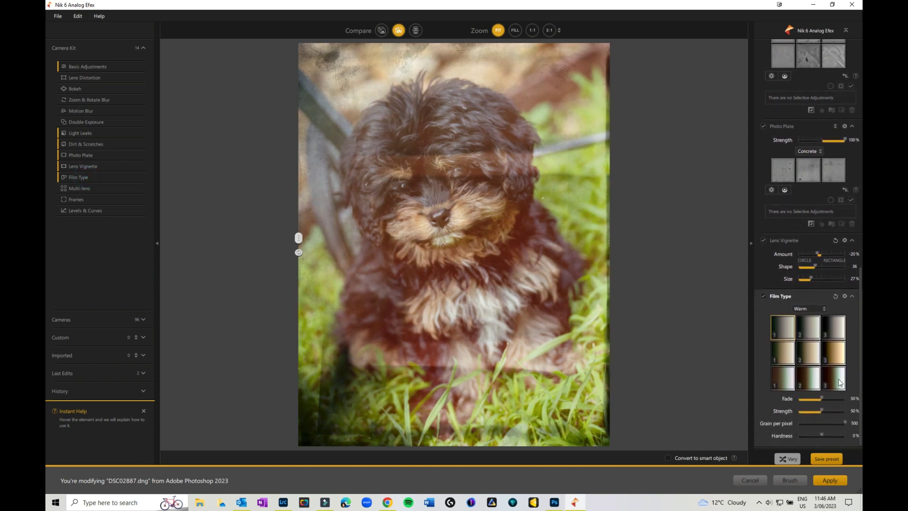
{"action": "left_click", "coordinate": [805, 325]}
{"action": "left_click", "coordinate": [807, 356]}
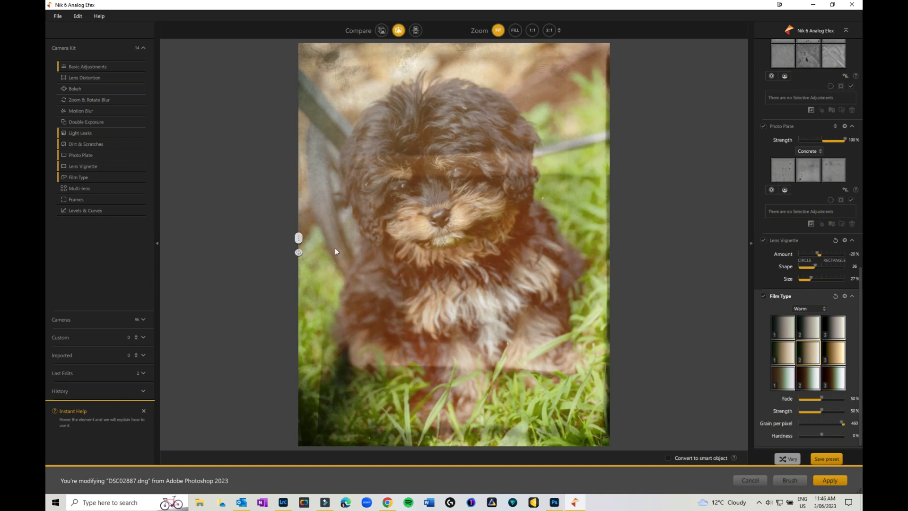
Step: Add the Multi-lens filter with the two-by-two grid layout, and add the Levels & Curves filter
{"action": "left_click", "coordinate": [87, 188]}
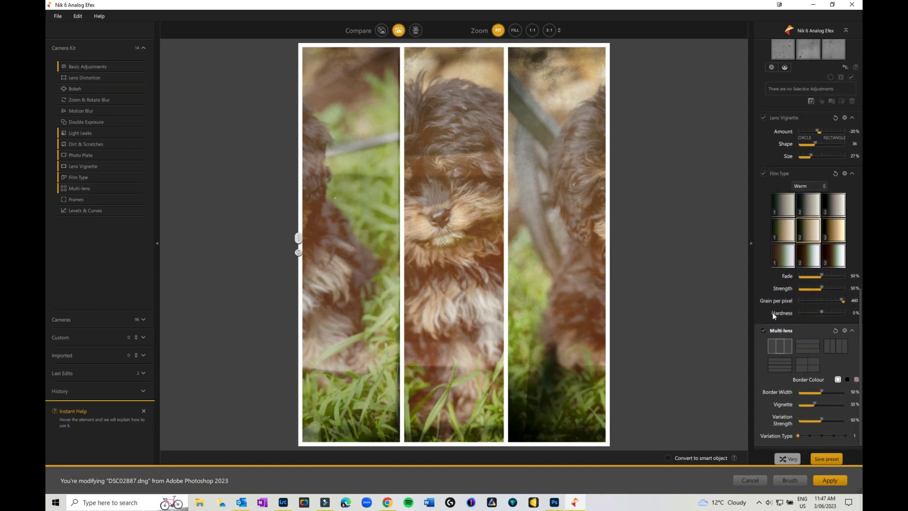
{"action": "left_click", "coordinate": [807, 364]}
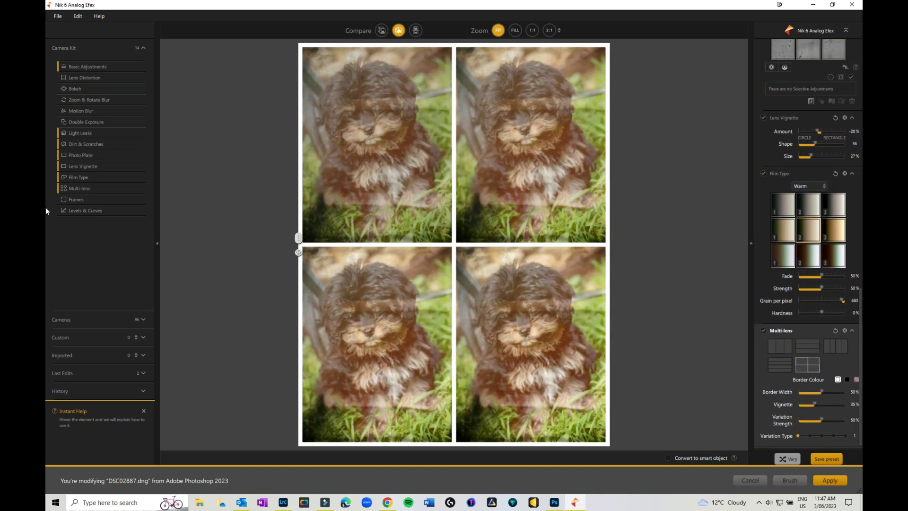
{"action": "left_click", "coordinate": [87, 211]}
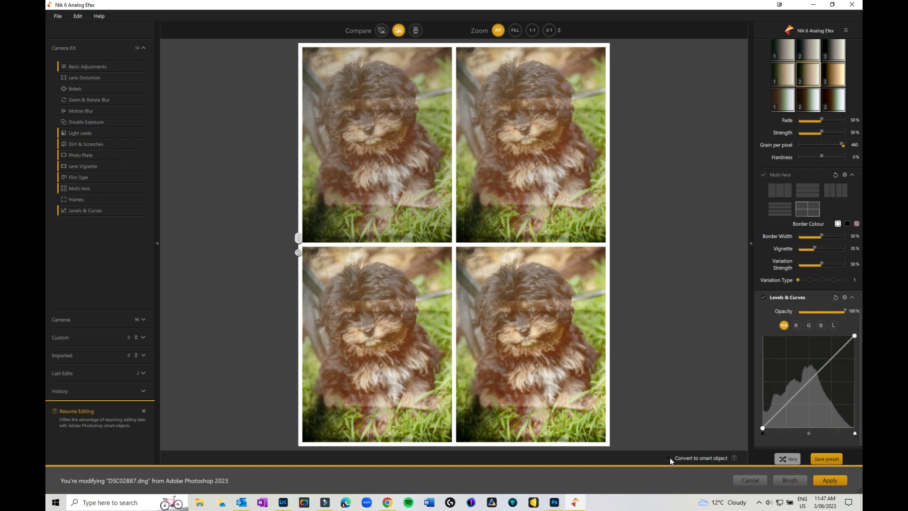
Step: Remove the Light Leaks filter and toggle Dirt & Scratches off and back on
{"action": "scroll", "coordinate": [832, 192], "scroll_direction": "up", "scroll_amount": 10}
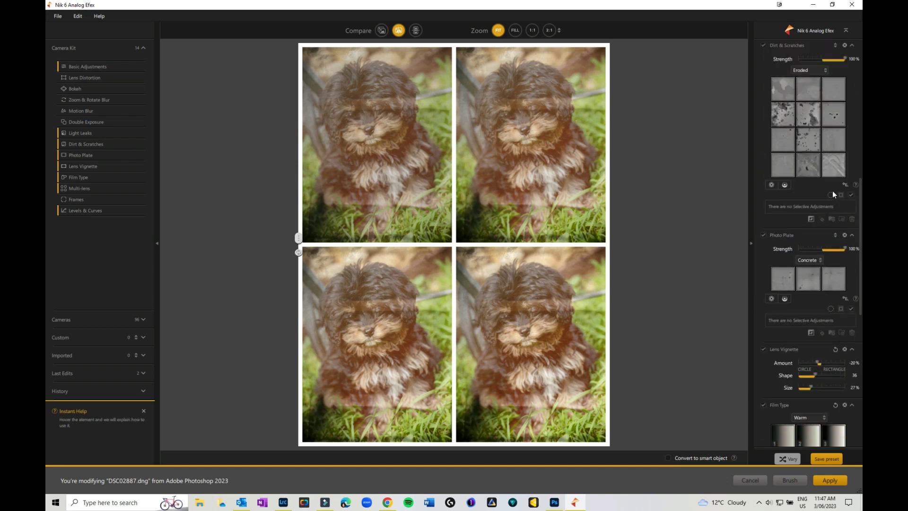
{"action": "scroll", "coordinate": [832, 191], "scroll_direction": "up", "scroll_amount": 3}
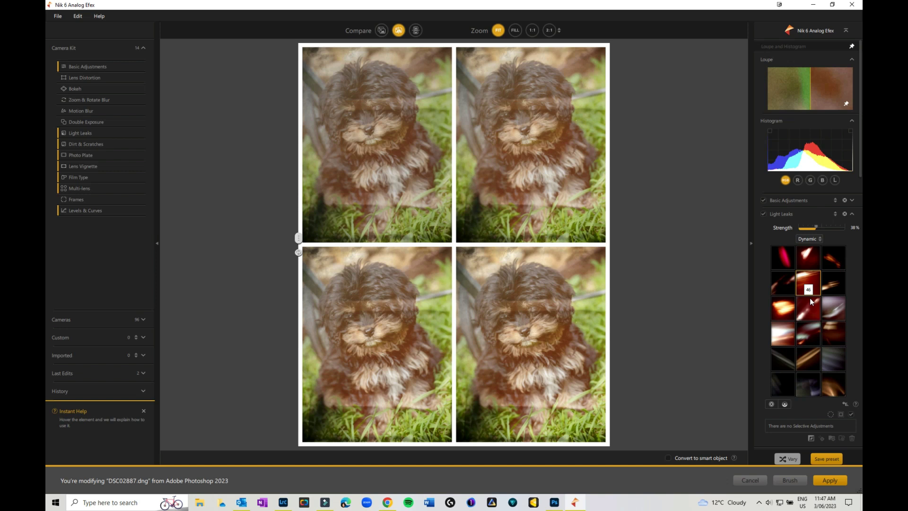
{"action": "left_click", "coordinate": [844, 214]}
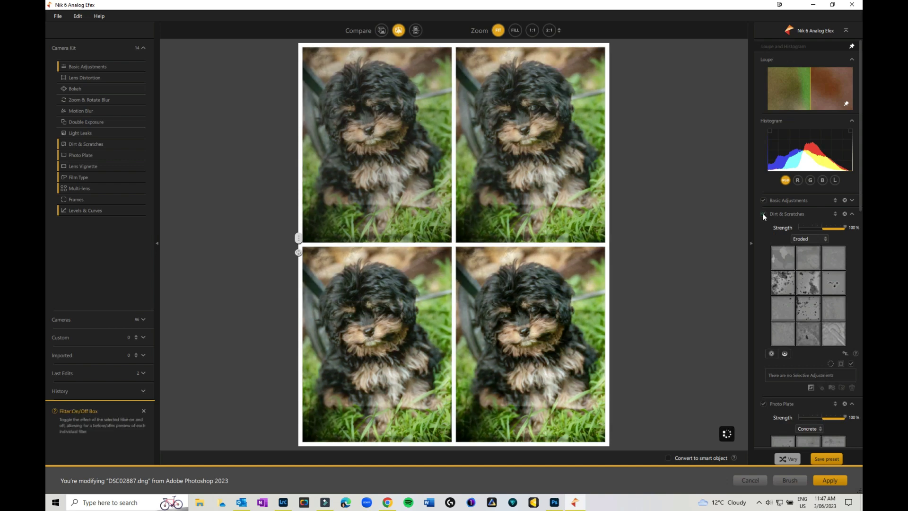
{"action": "left_click", "coordinate": [762, 212]}
{"action": "left_click", "coordinate": [762, 213]}
Step: Remove the Levels & Curves, Multi-lens, Film Type, Lens Vignette, Photo Plate and Dirt & Scratches filters, leaving only Basic Adjustments
{"action": "scroll", "coordinate": [801, 333], "scroll_direction": "down", "scroll_amount": 1}
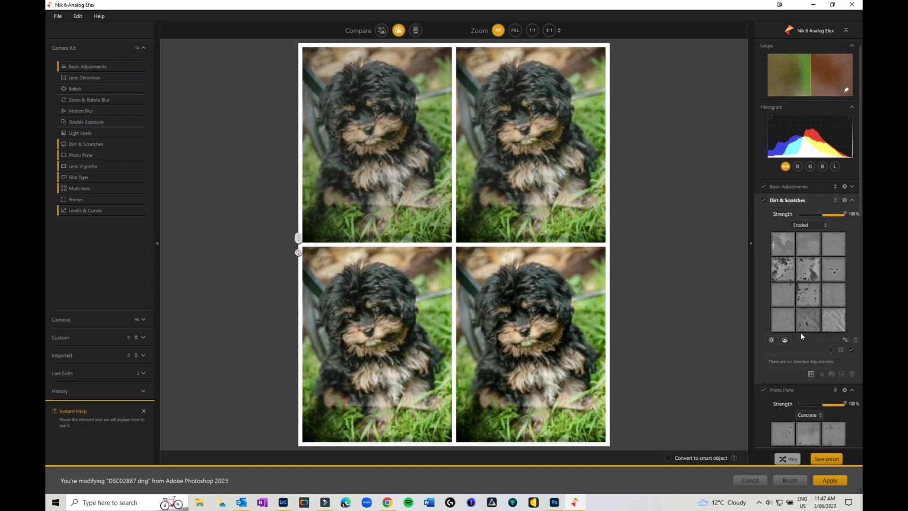
{"action": "scroll", "coordinate": [801, 335], "scroll_direction": "down", "scroll_amount": 10}
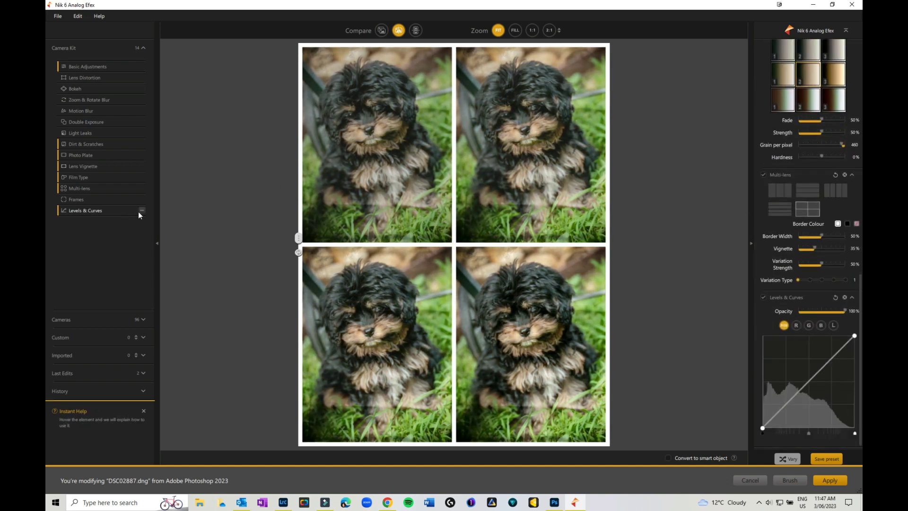
{"action": "left_click", "coordinate": [142, 211]}
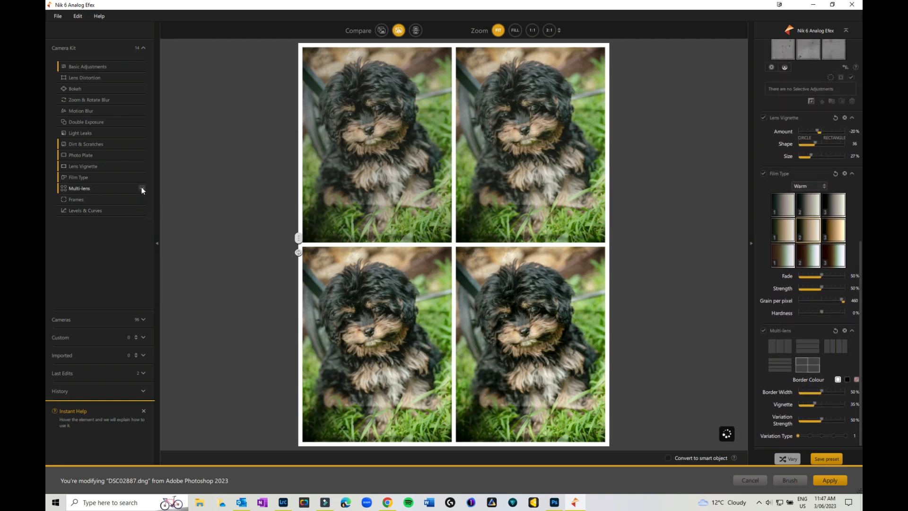
{"action": "left_click", "coordinate": [142, 188]}
{"action": "left_click", "coordinate": [142, 177]}
{"action": "left_click", "coordinate": [141, 166]}
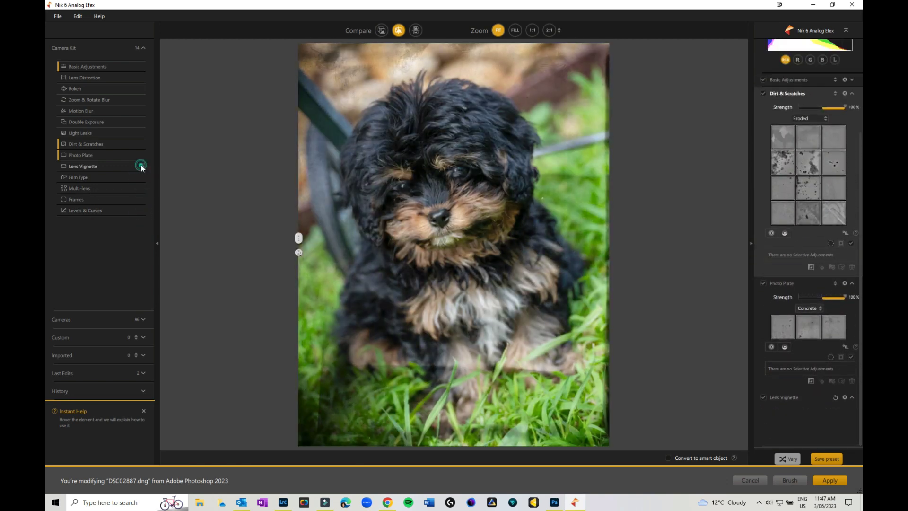
{"action": "left_click", "coordinate": [141, 155]}
{"action": "left_click", "coordinate": [141, 144]}
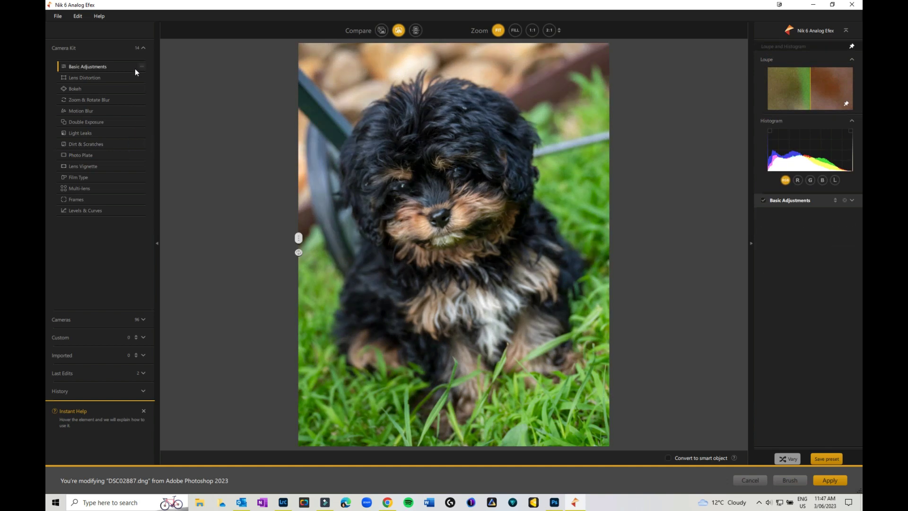
Step: Expand the Basic Adjustments settings and look through the Last Edits and Custom preset lists
{"action": "left_click", "coordinate": [98, 68]}
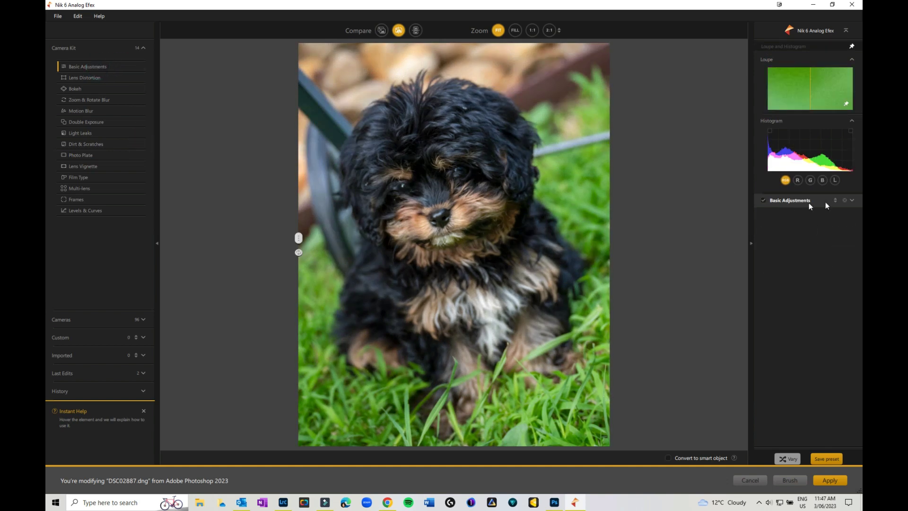
{"action": "left_click", "coordinate": [852, 200]}
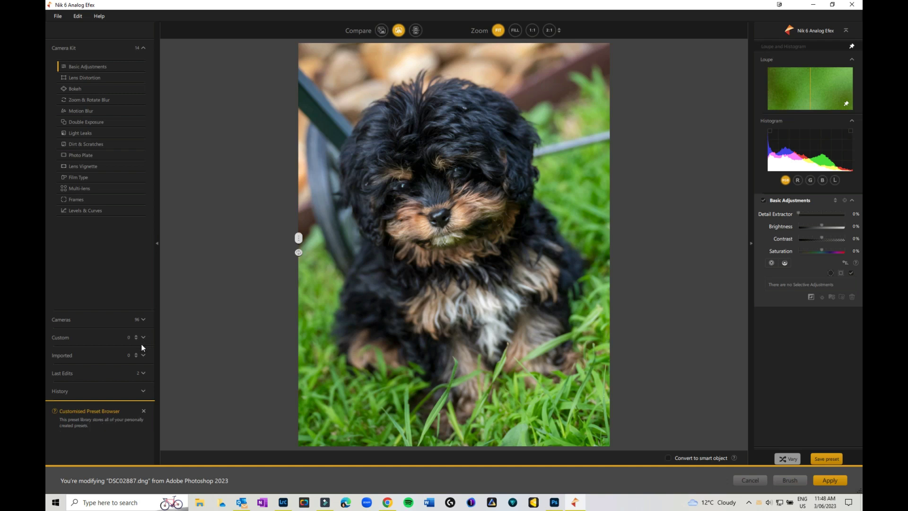
{"action": "left_click", "coordinate": [141, 373]}
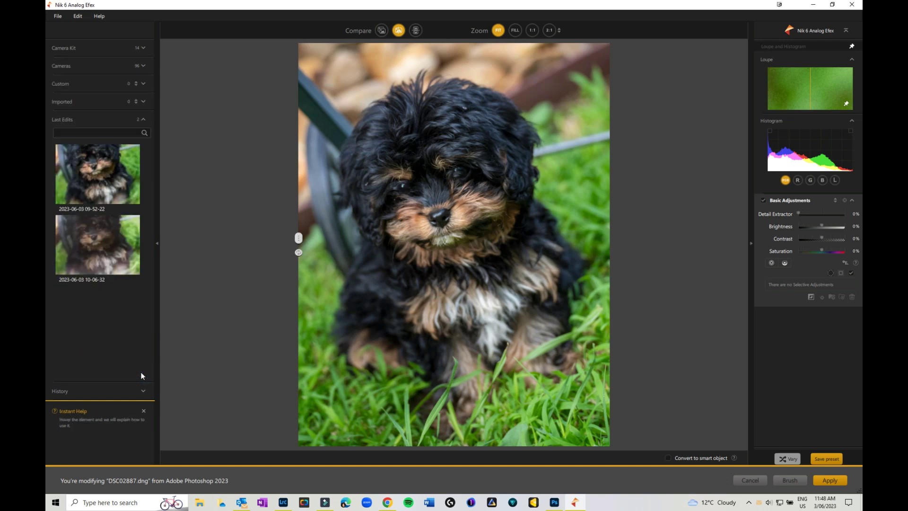
{"action": "left_click", "coordinate": [143, 83]}
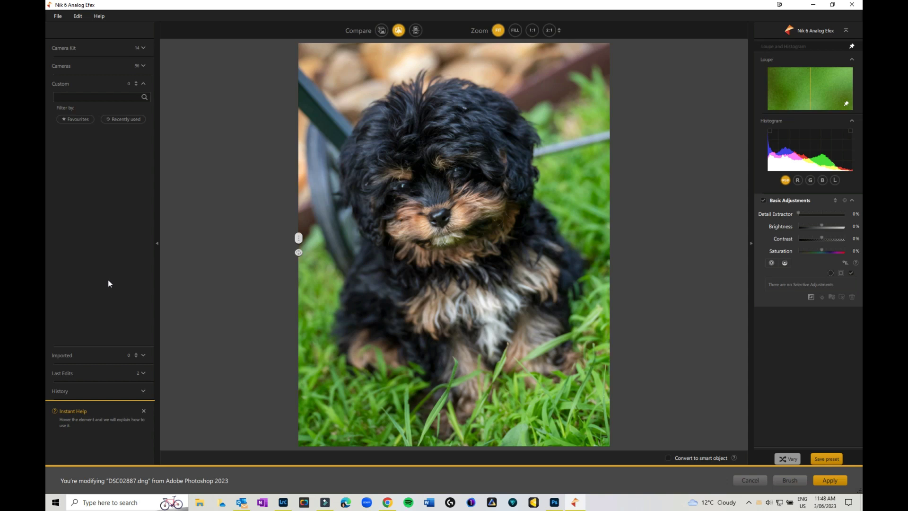
Step: Cancel the Analog Efex edit of the puppy photo
{"action": "left_click", "coordinate": [749, 480]}
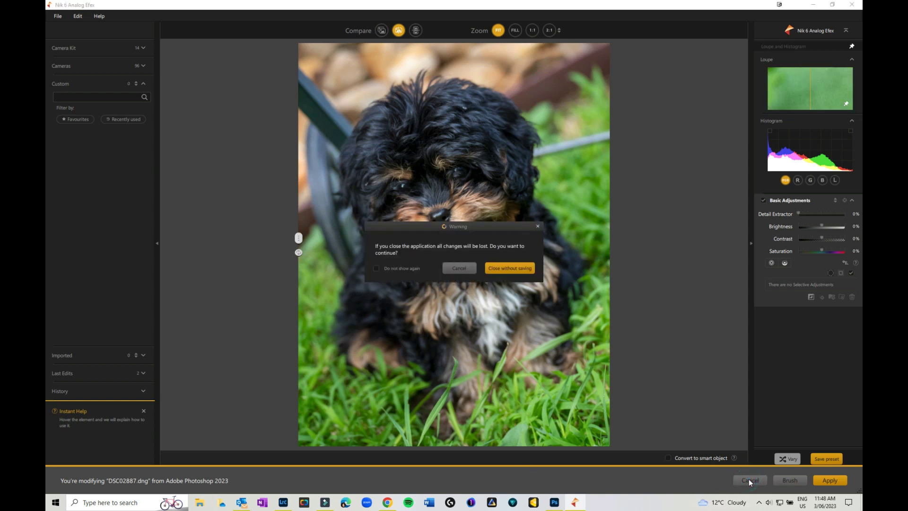